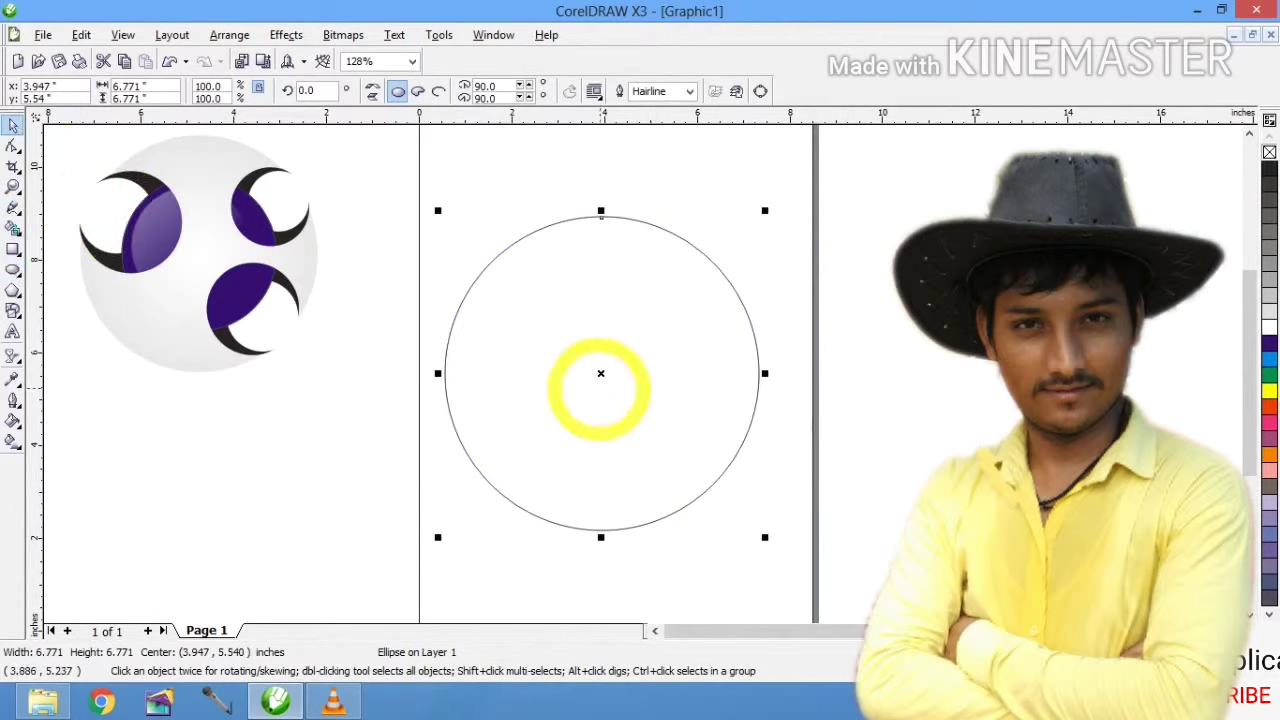
Create three copies of the large circle scaled to about 2.88 inches, placed over its upper-left, upper-right and lower-right edges
drag(764, 537, 592, 356)
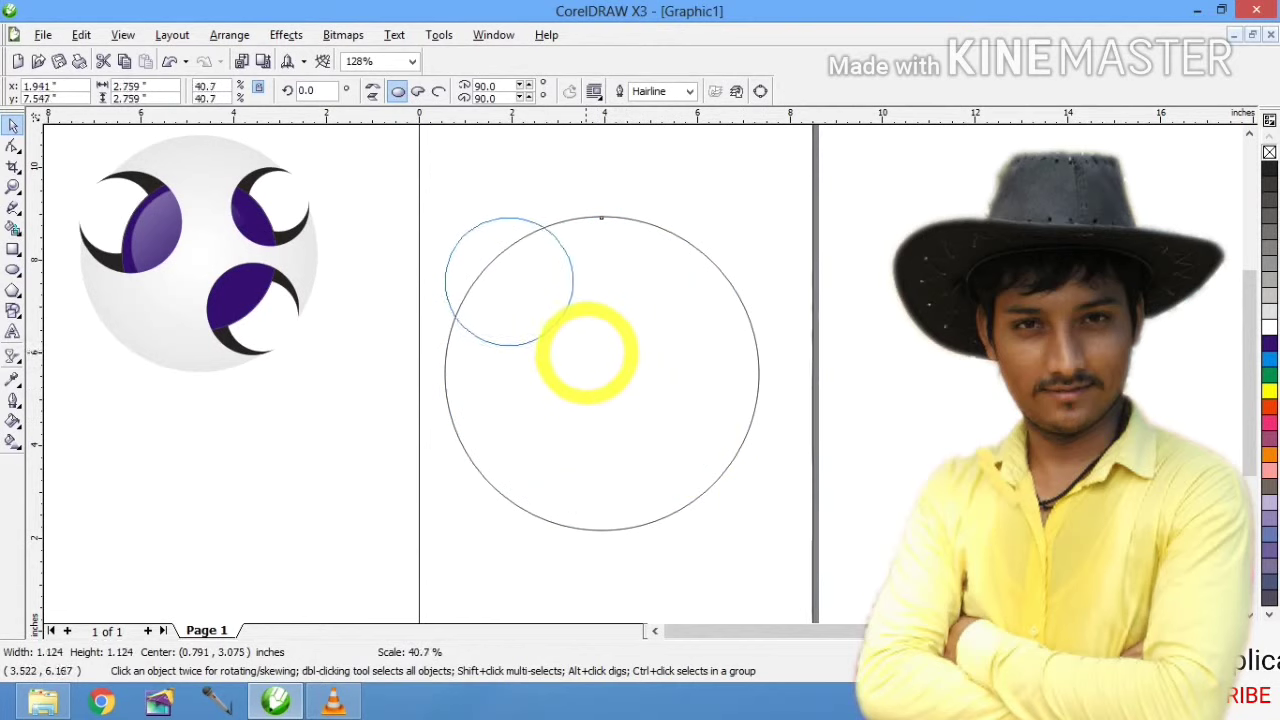
drag(587, 352, 586, 356)
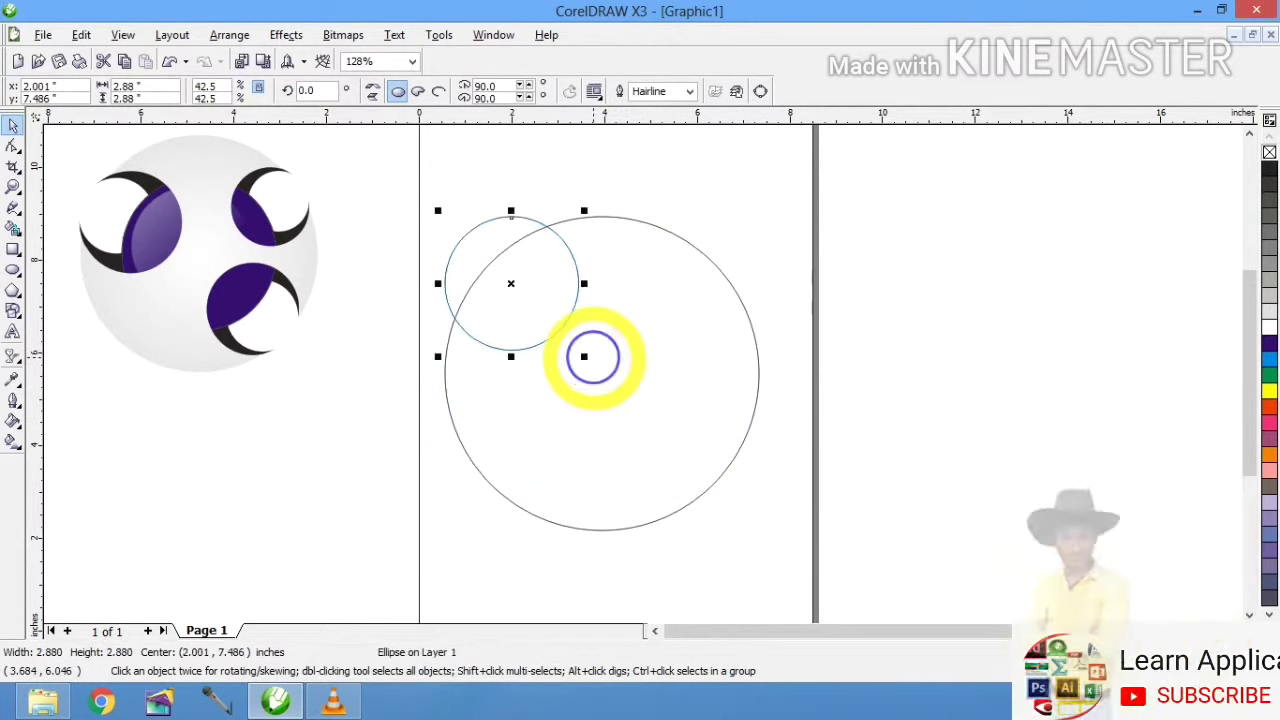
drag(514, 277, 669, 443)
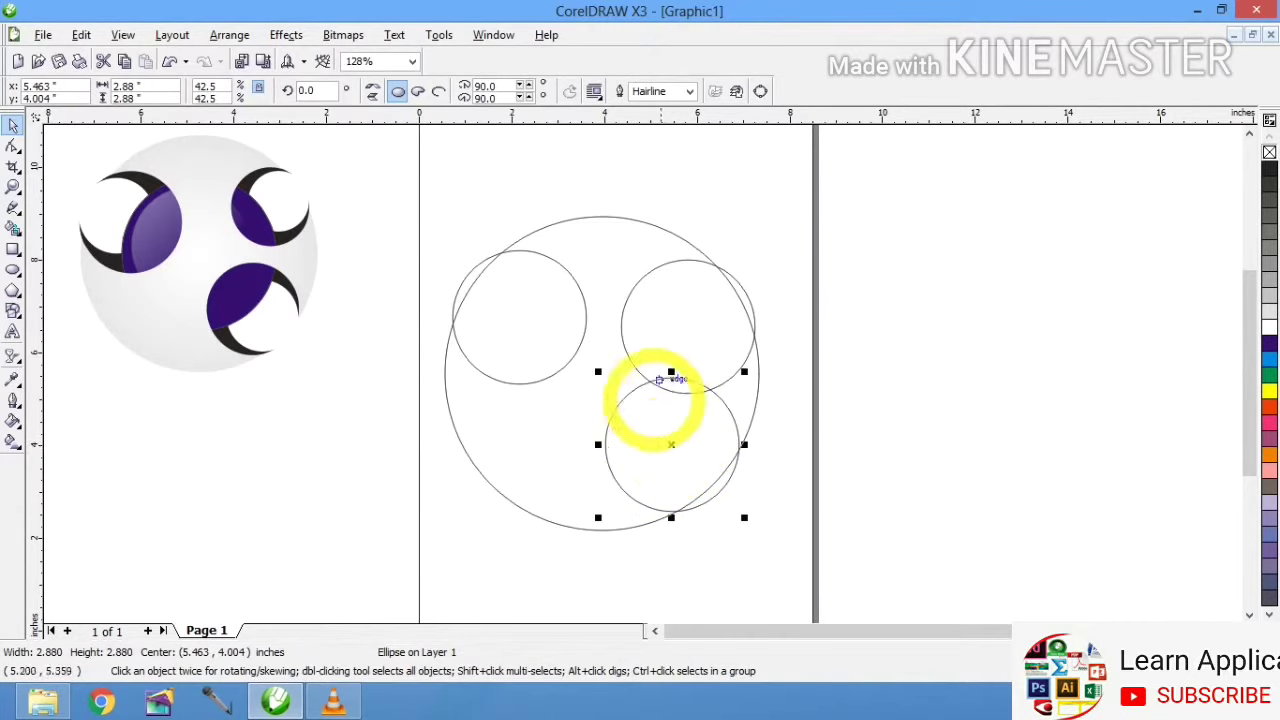
Shrink the upper-right circle to about 2.2 inches and the lower-right circle to about 2.65 inches, repositioning both near the large circle's edge
click(671, 327)
drag(614, 399, 640, 366)
mouse_move(703, 313)
mouse_down()
mouse_move(663, 323)
mouse_move(691, 318)
mouse_up()
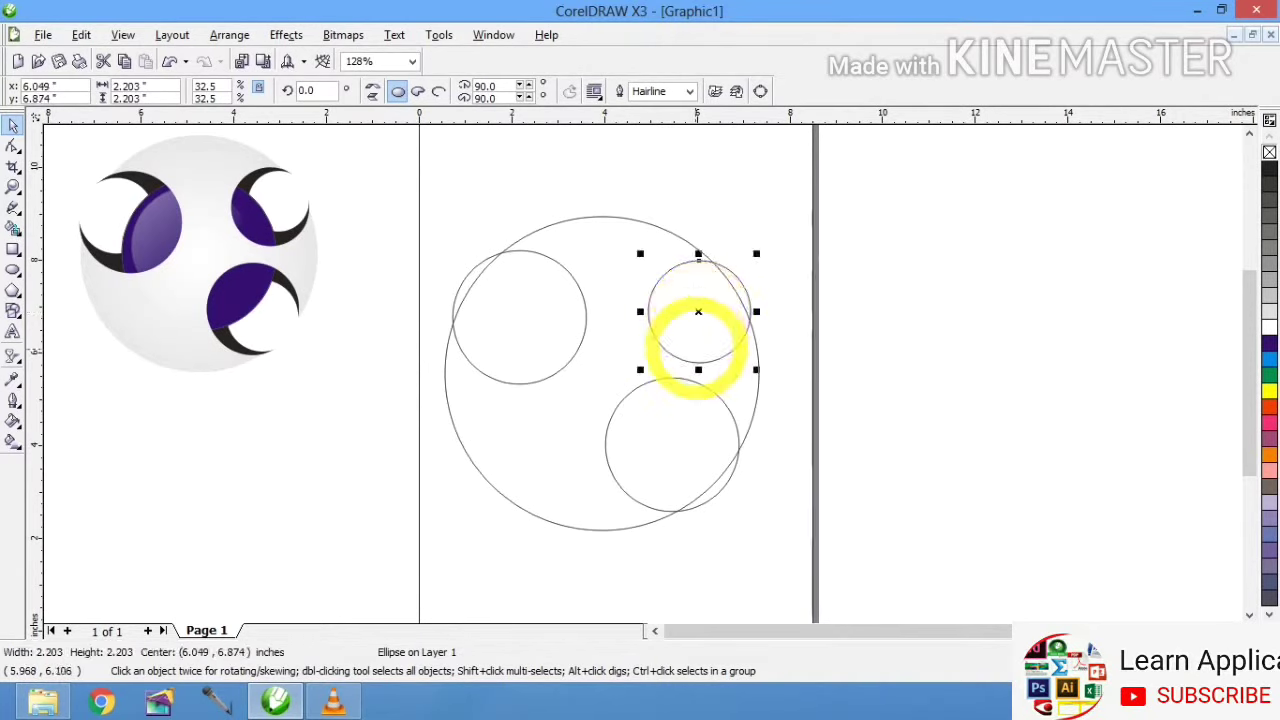
click(671, 444)
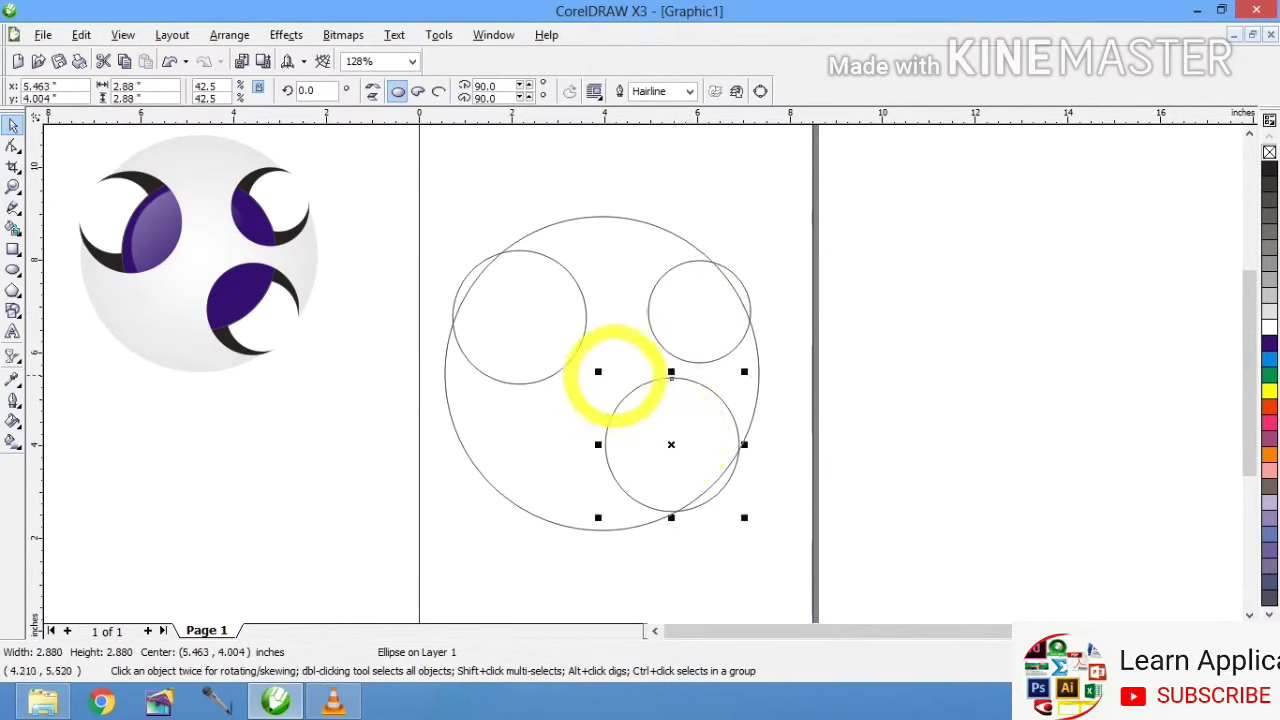
drag(598, 371, 610, 383)
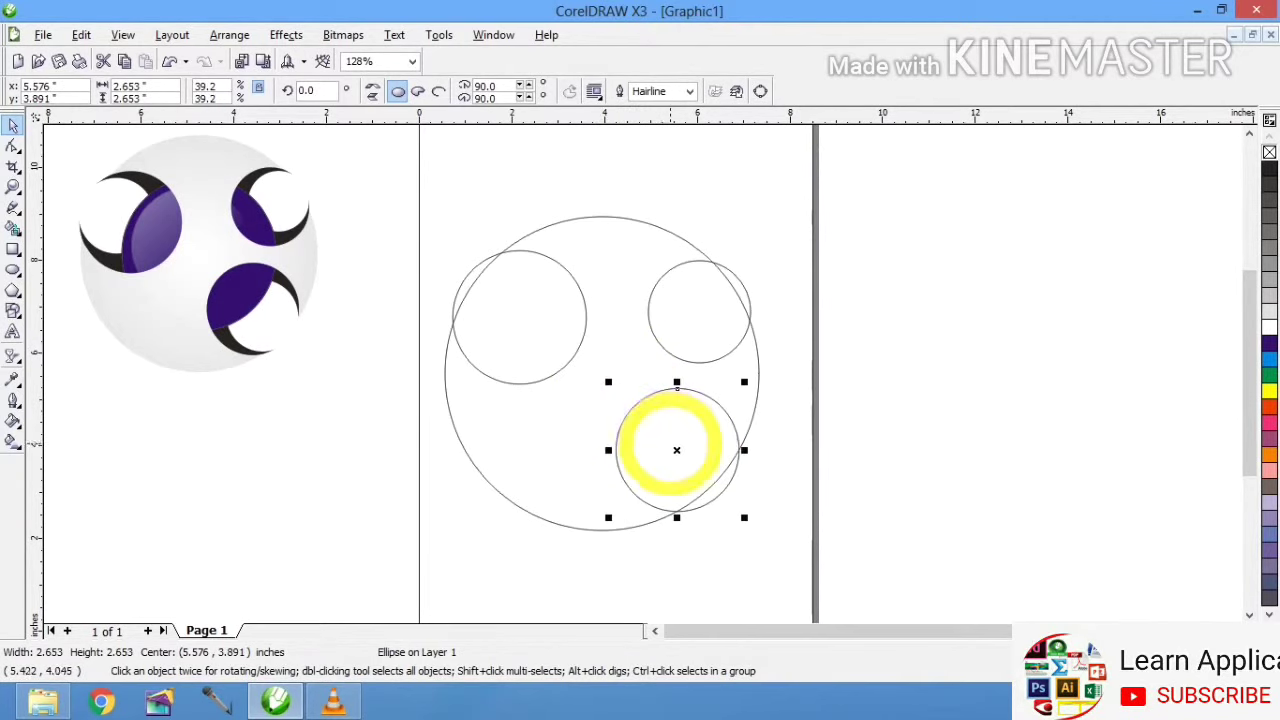
mouse_move(670, 444)
mouse_down()
mouse_move(651, 434)
mouse_move(670, 444)
mouse_up()
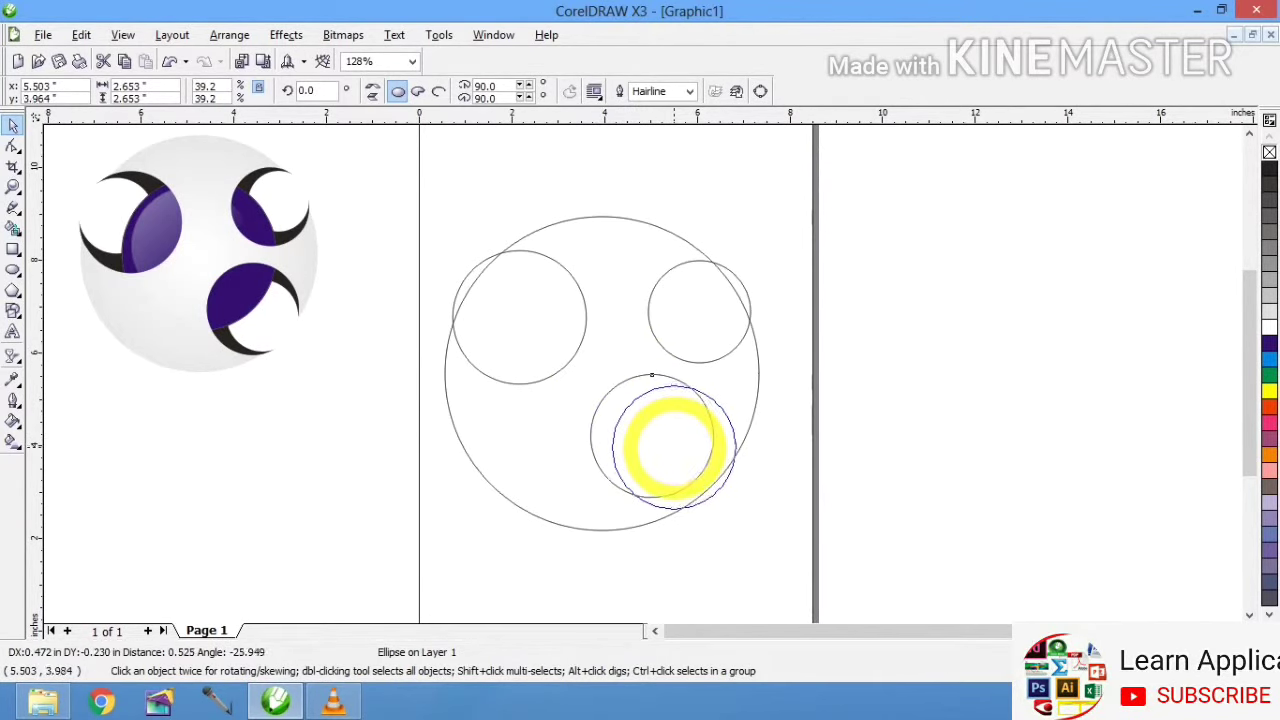
drag(672, 447, 673, 447)
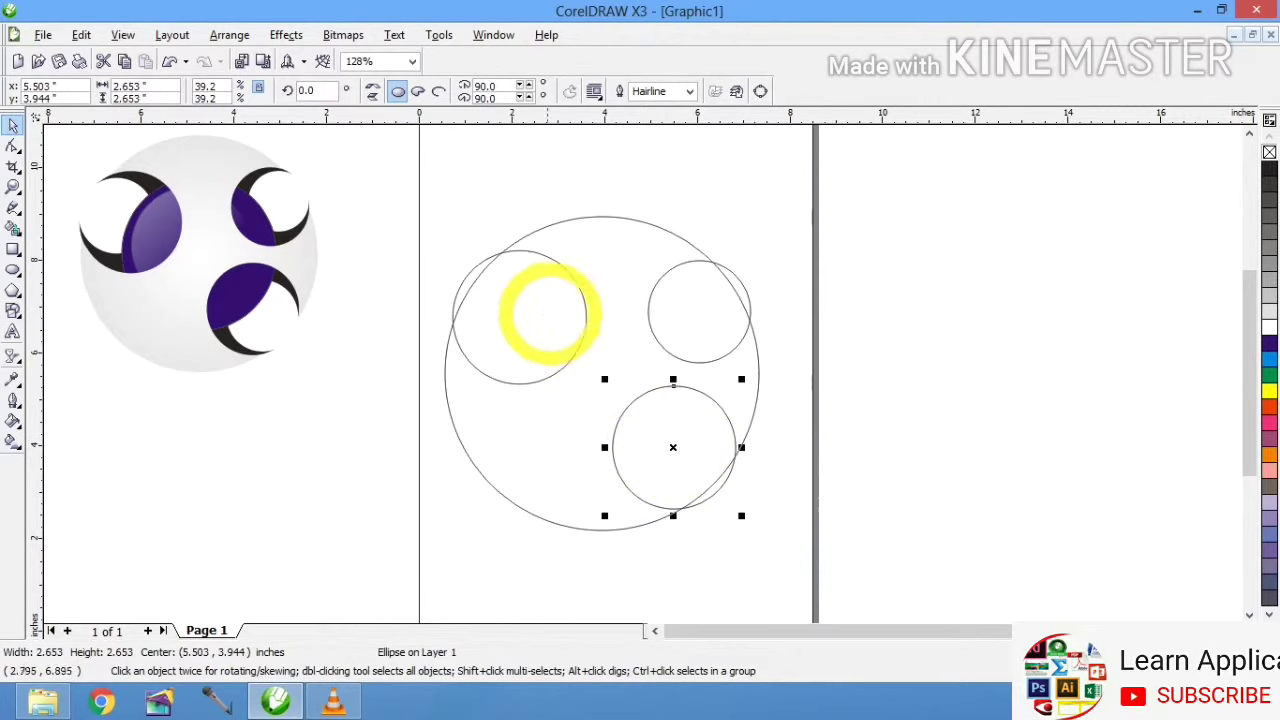
Trim the large circle using the three small circles overlapping its edge
click(530, 310)
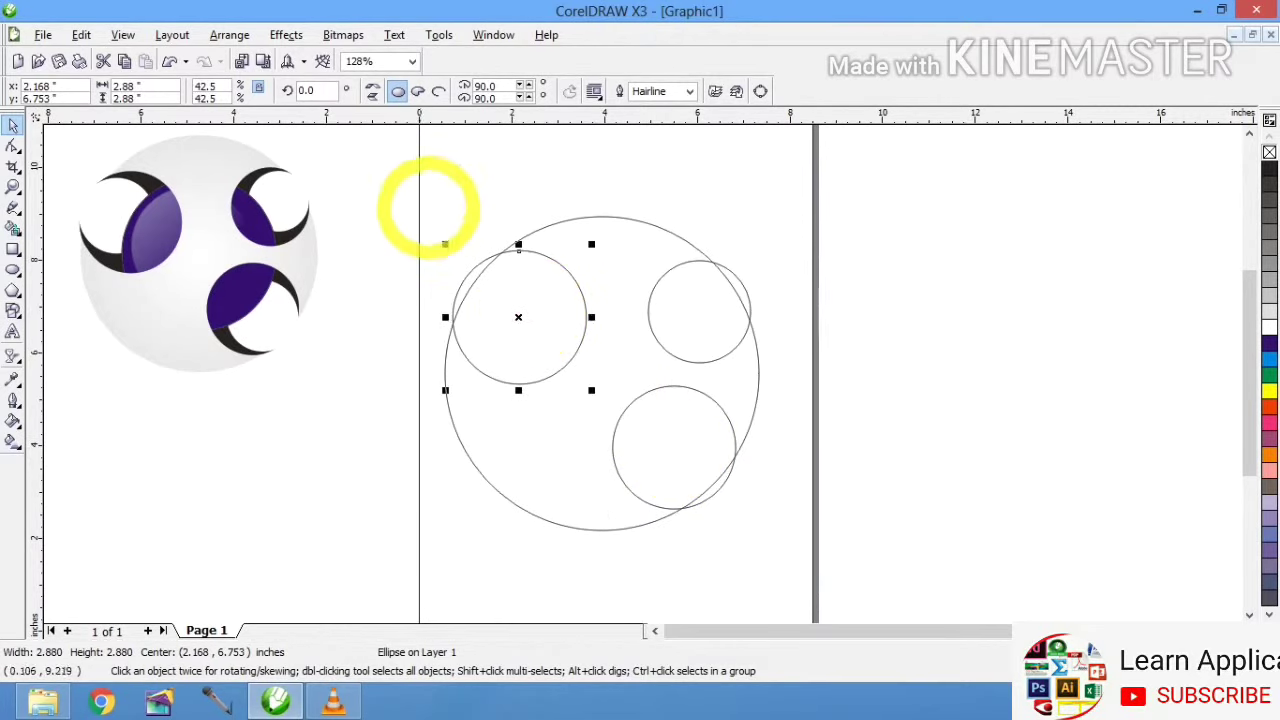
drag(390, 197, 847, 565)
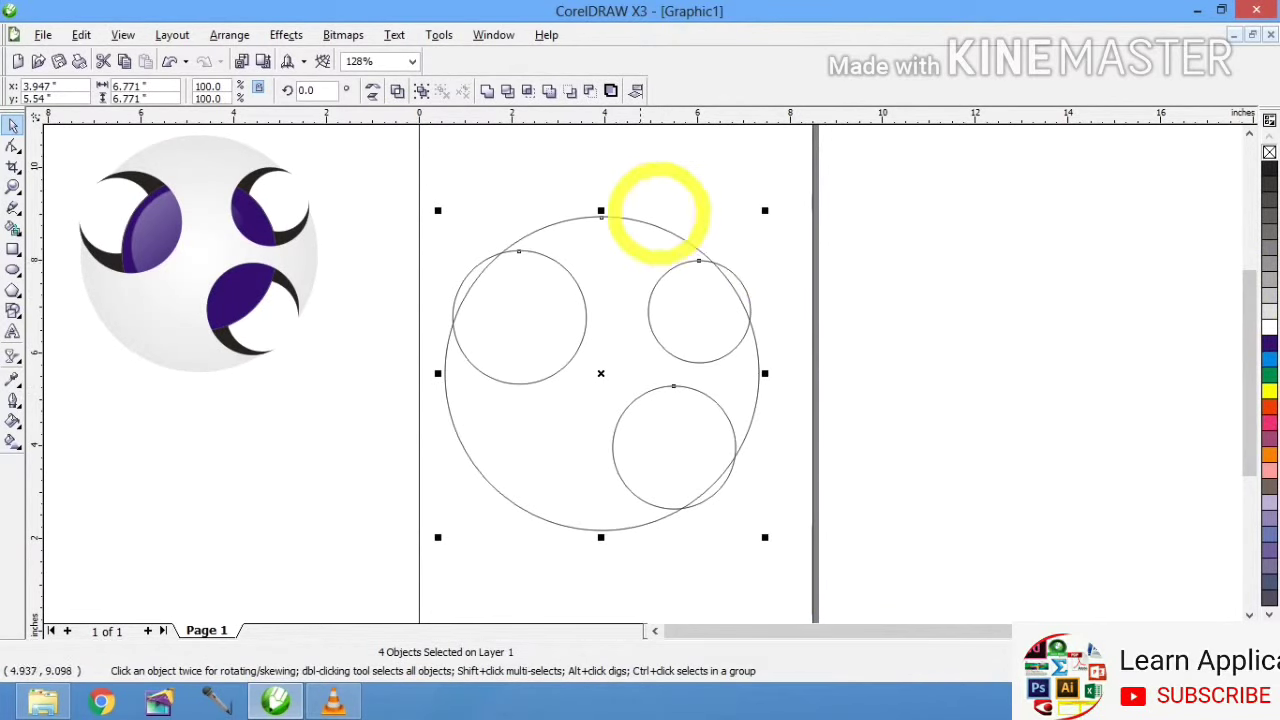
click(508, 91)
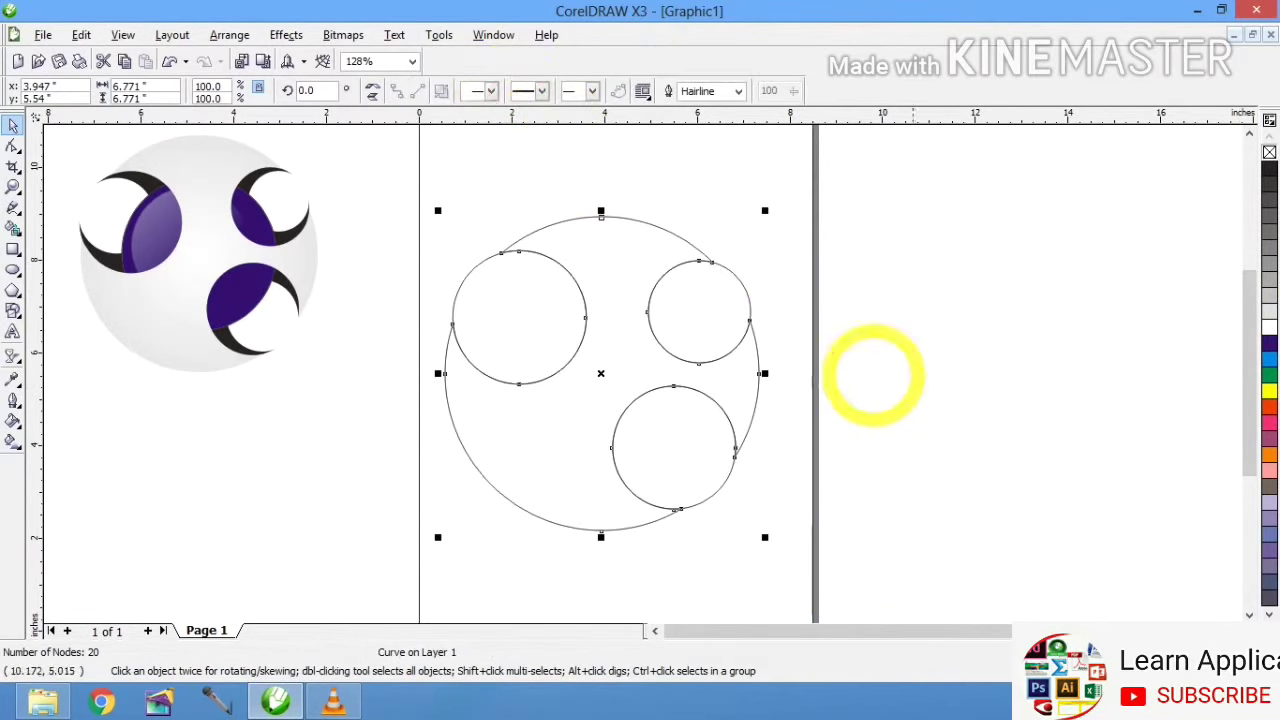
Move the three small circles together off the page, to the right of the trimmed shape
click(814, 343)
click(691, 296)
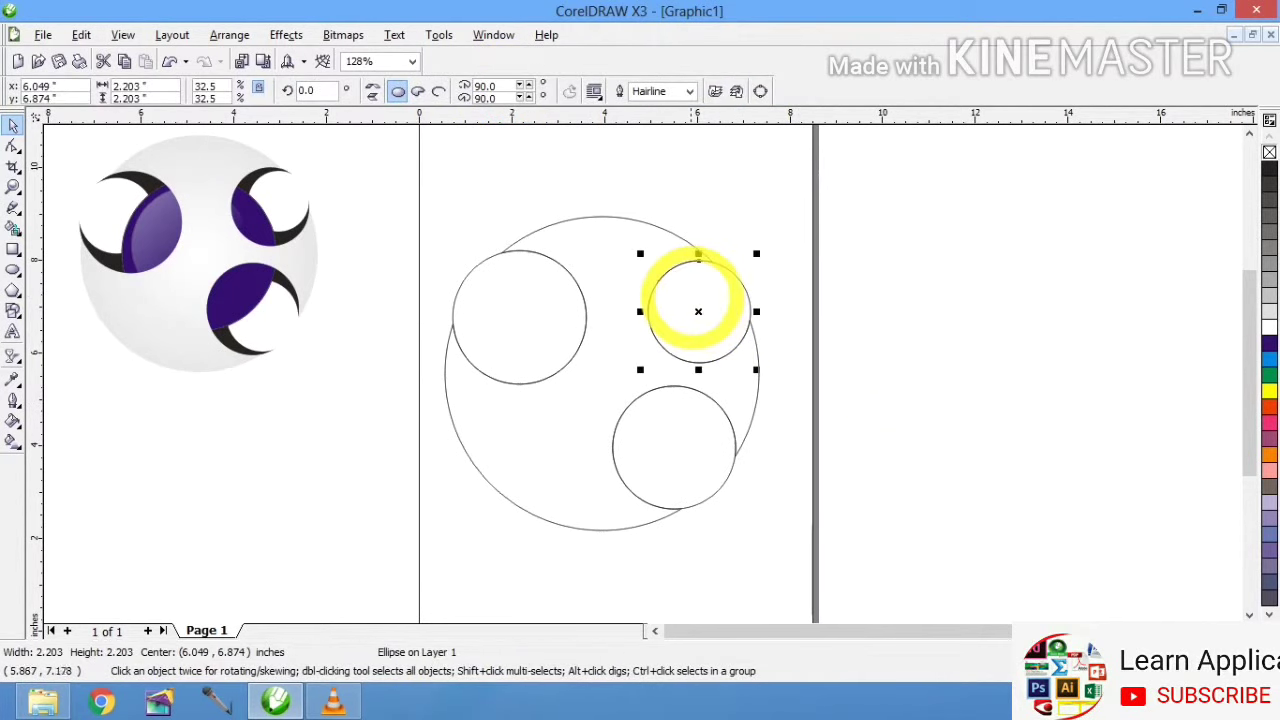
shift+click(523, 309)
shift+click(612, 392)
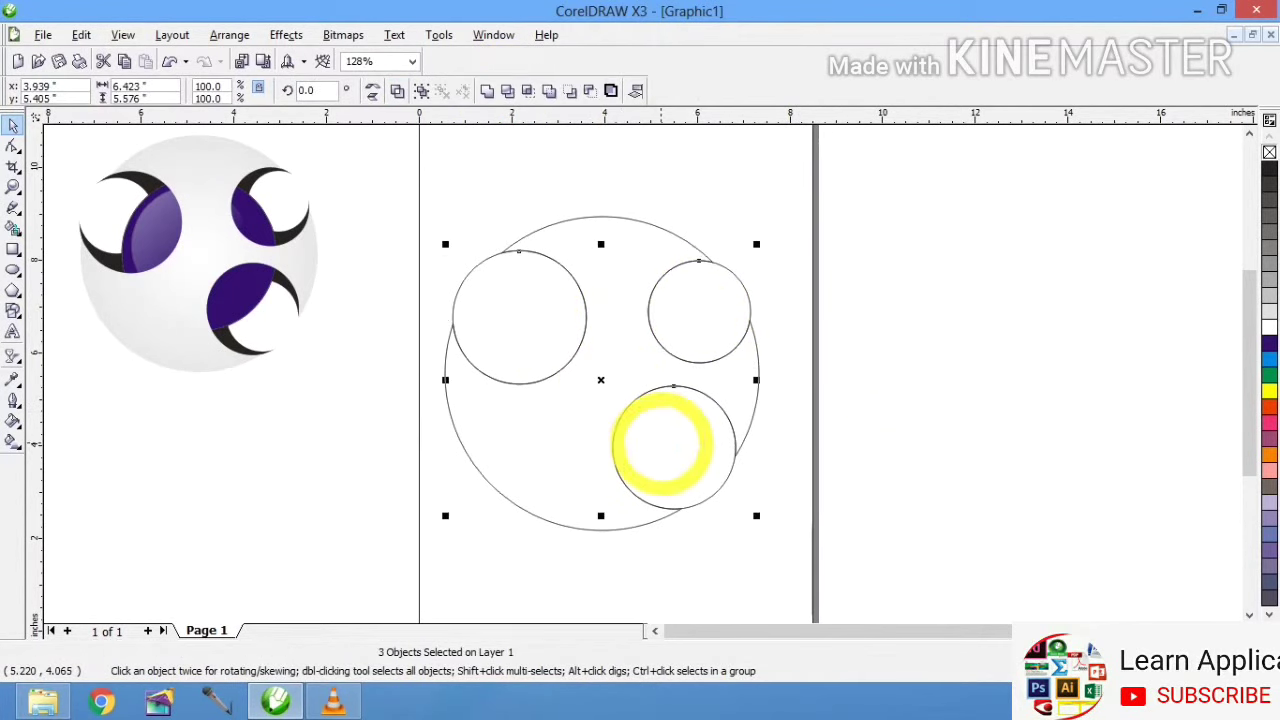
drag(674, 447, 1114, 410)
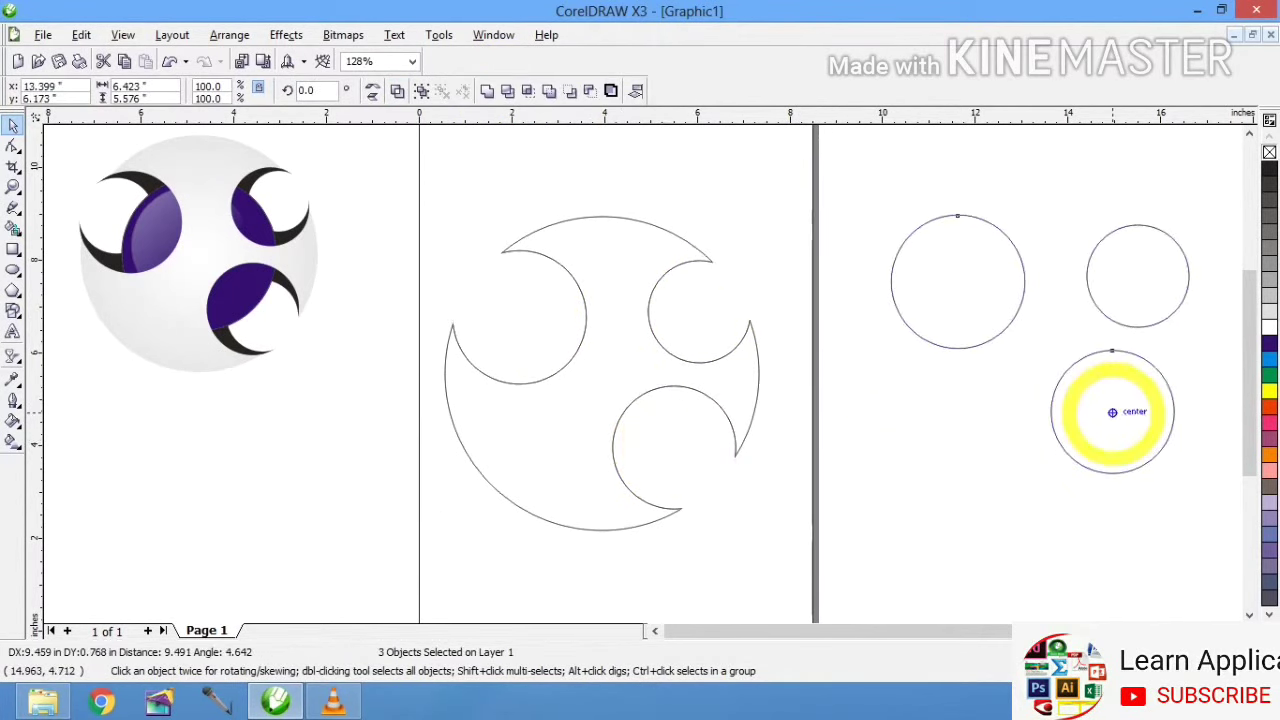
Fill the trimmed shape with light gray and remove its outline
click(606, 331)
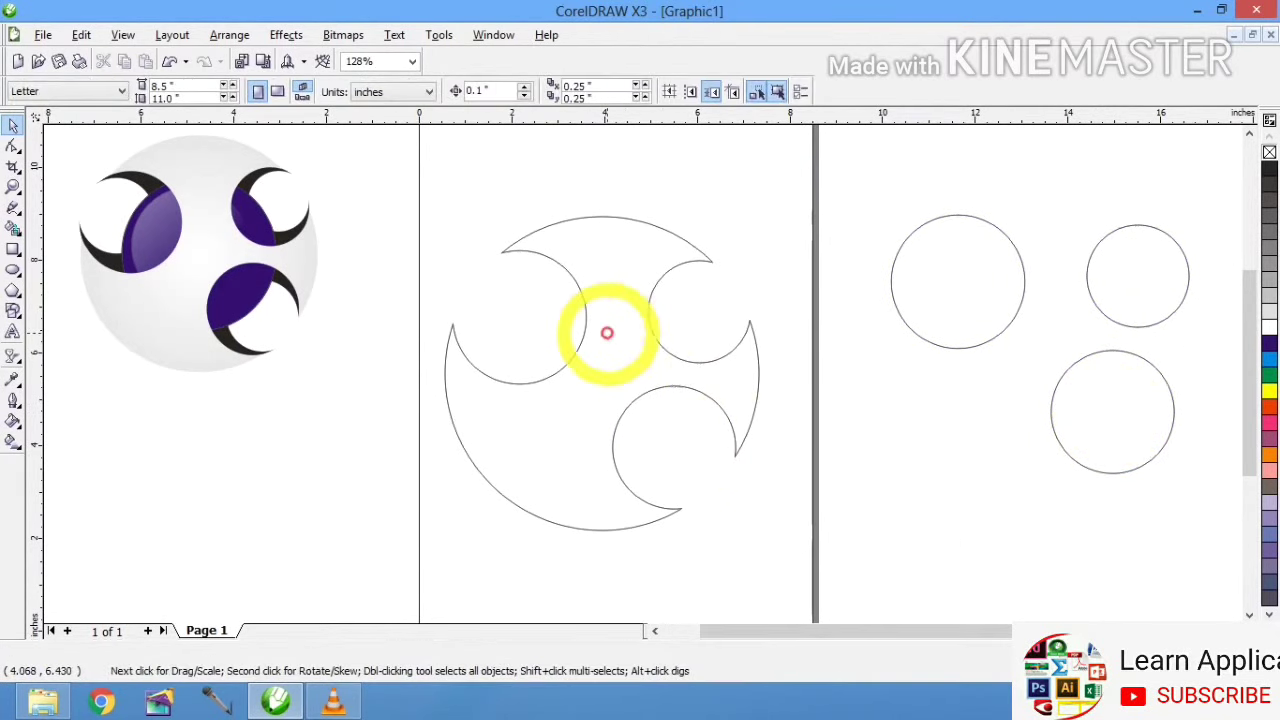
click(760, 374)
click(1268, 314)
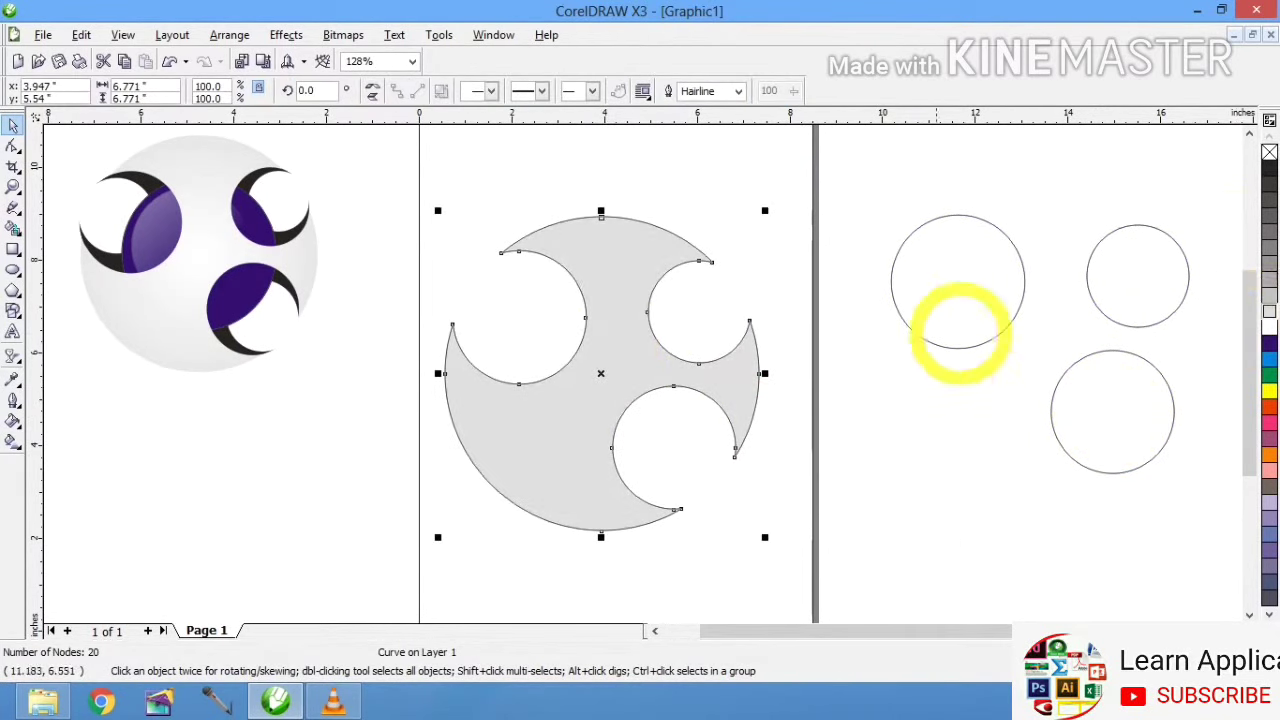
right_click(1268, 152)
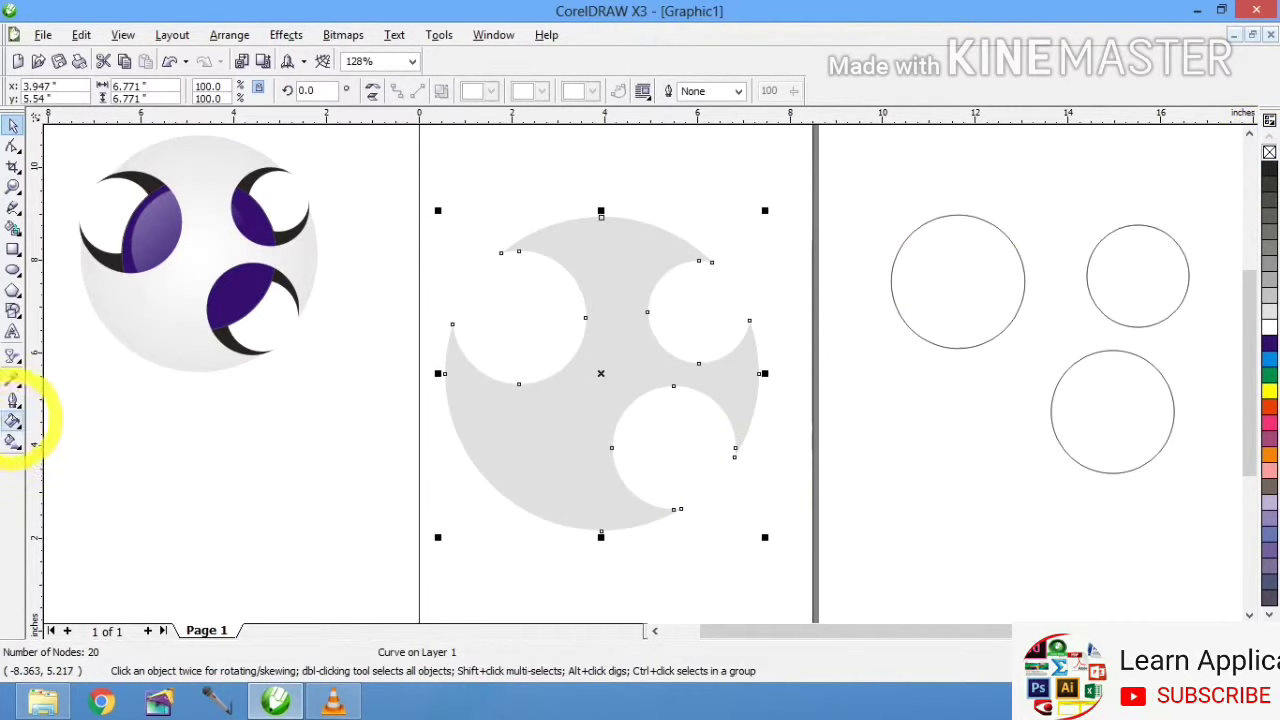
Apply a two-color radial fountain fill from light gray to white to the trimmed shape
click(12, 421)
click(70, 431)
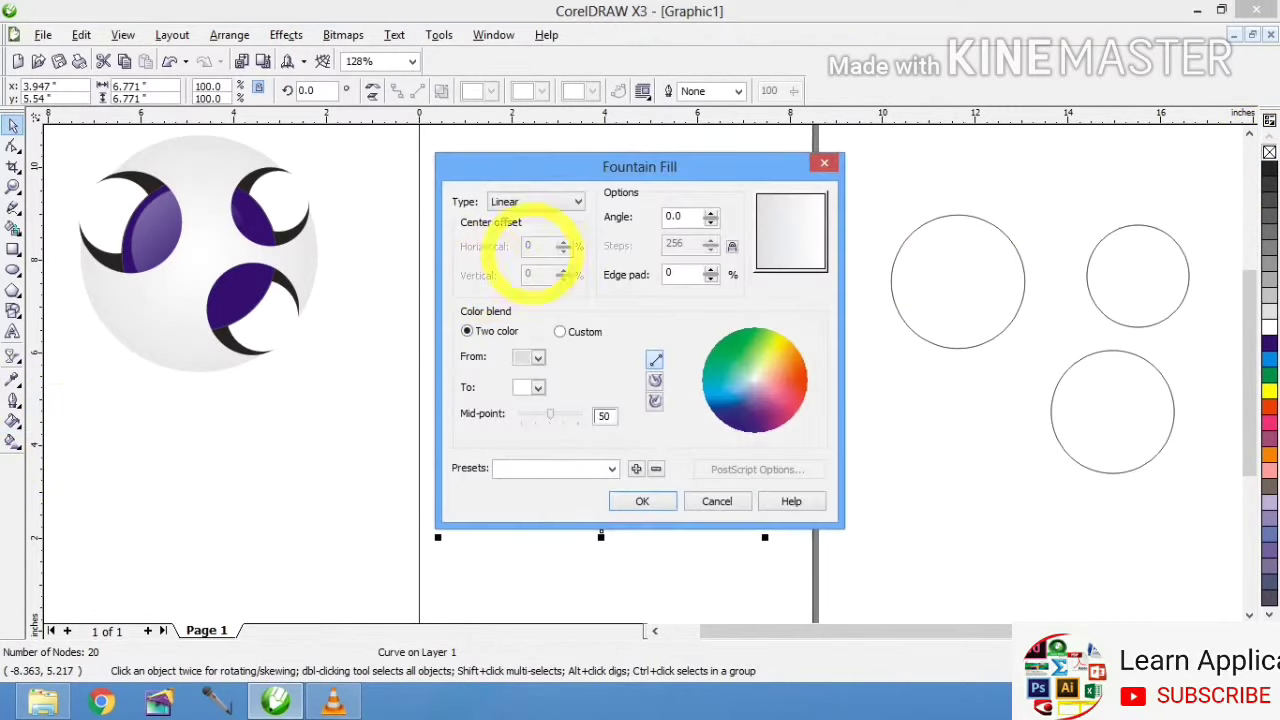
click(545, 201)
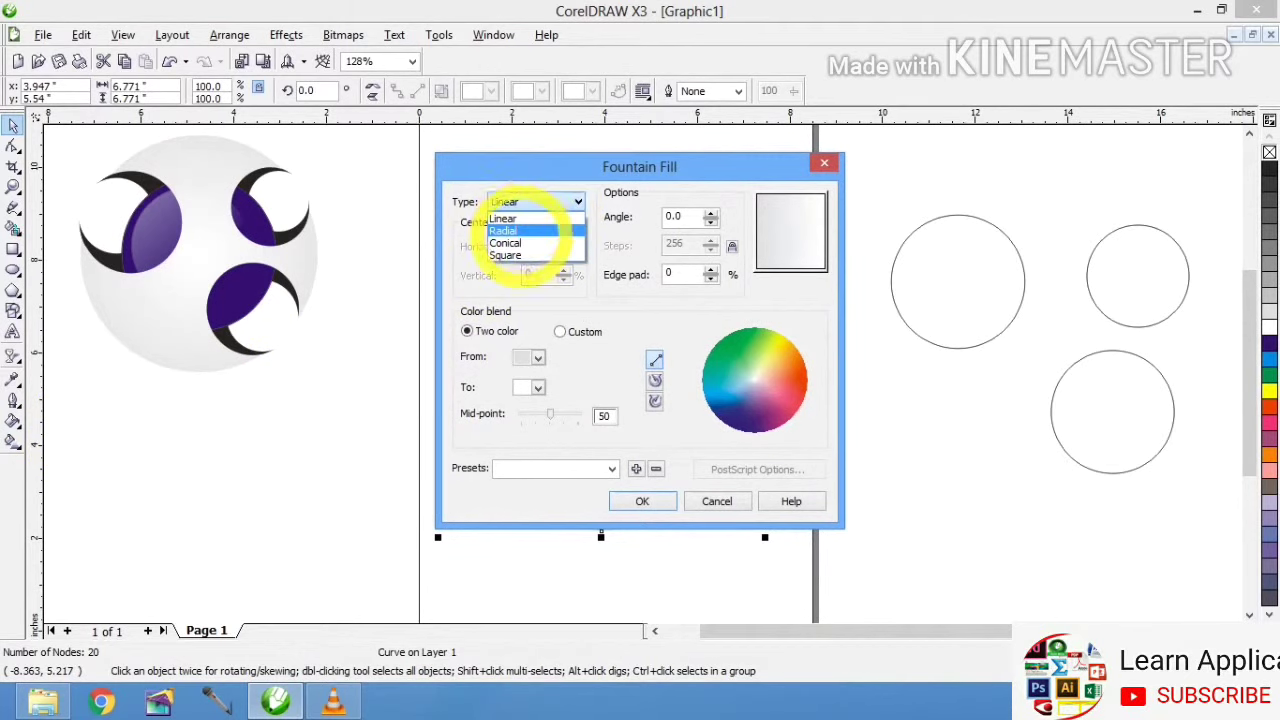
click(520, 230)
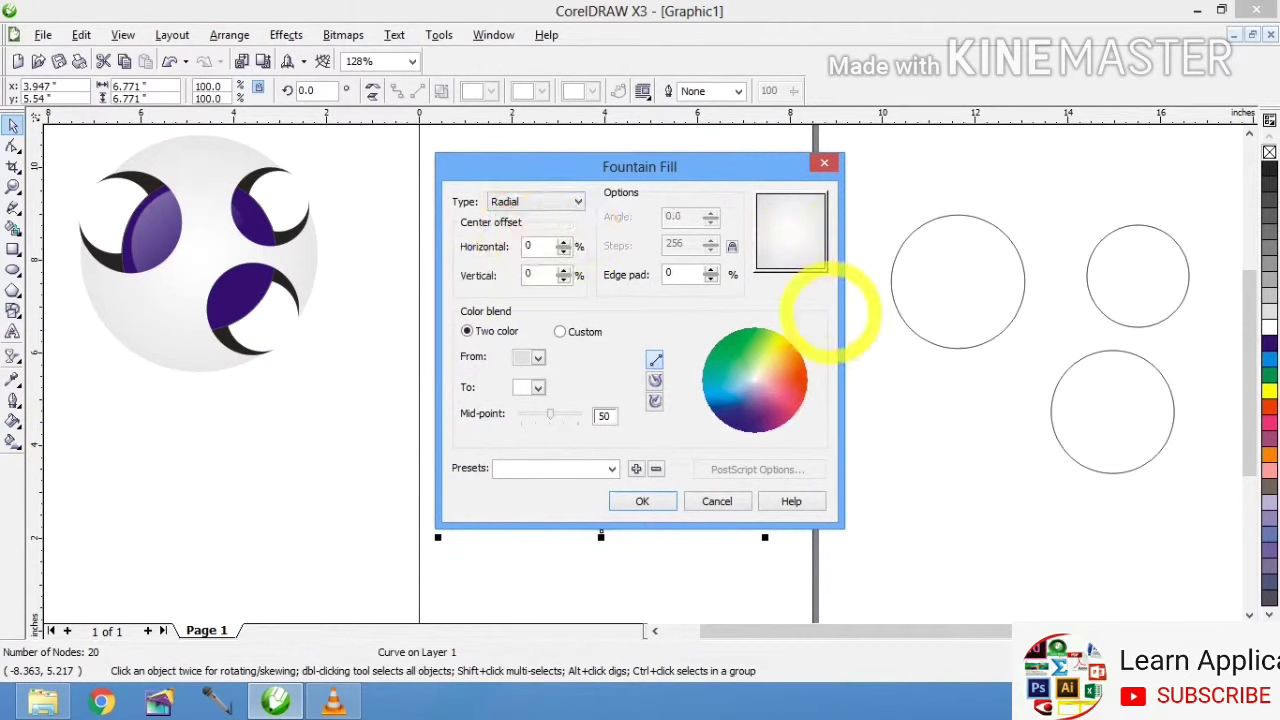
click(642, 501)
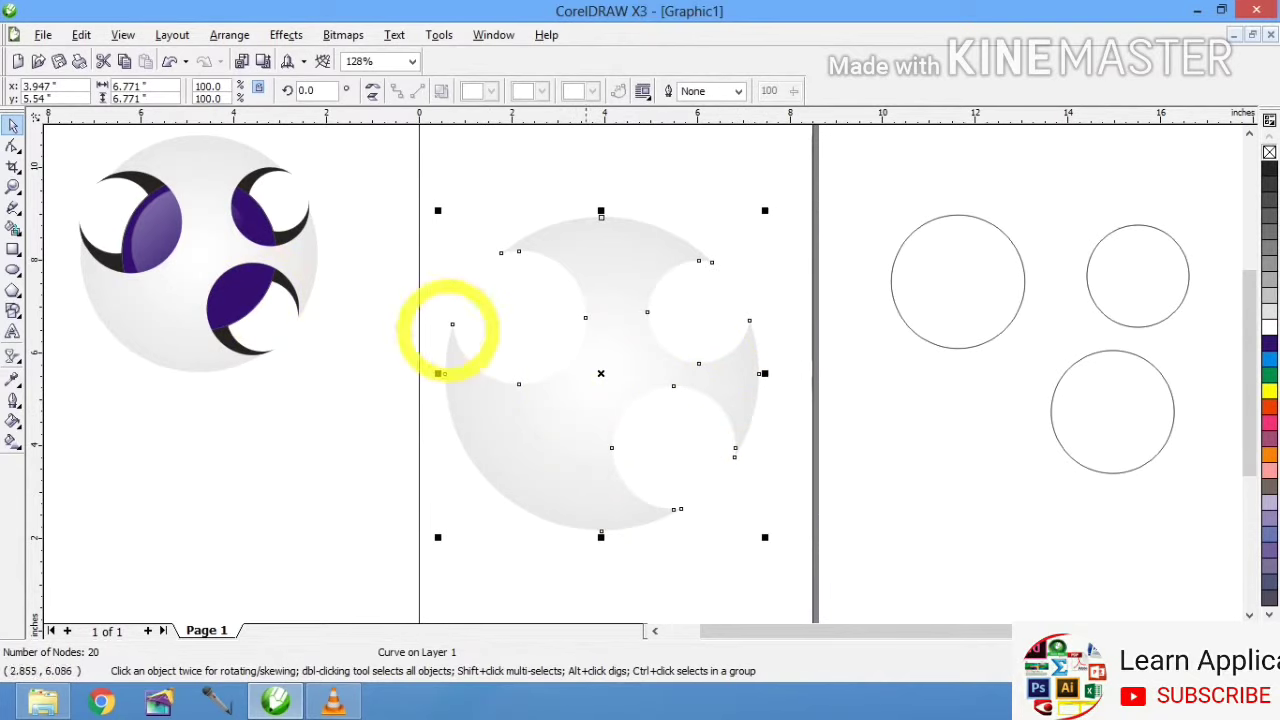
Copy the largest off-page circle onto the trimmed shape and enlarge the copy to about 4.84 inches
click(967, 281)
drag(967, 281, 578, 332)
drag(651, 403, 741, 494)
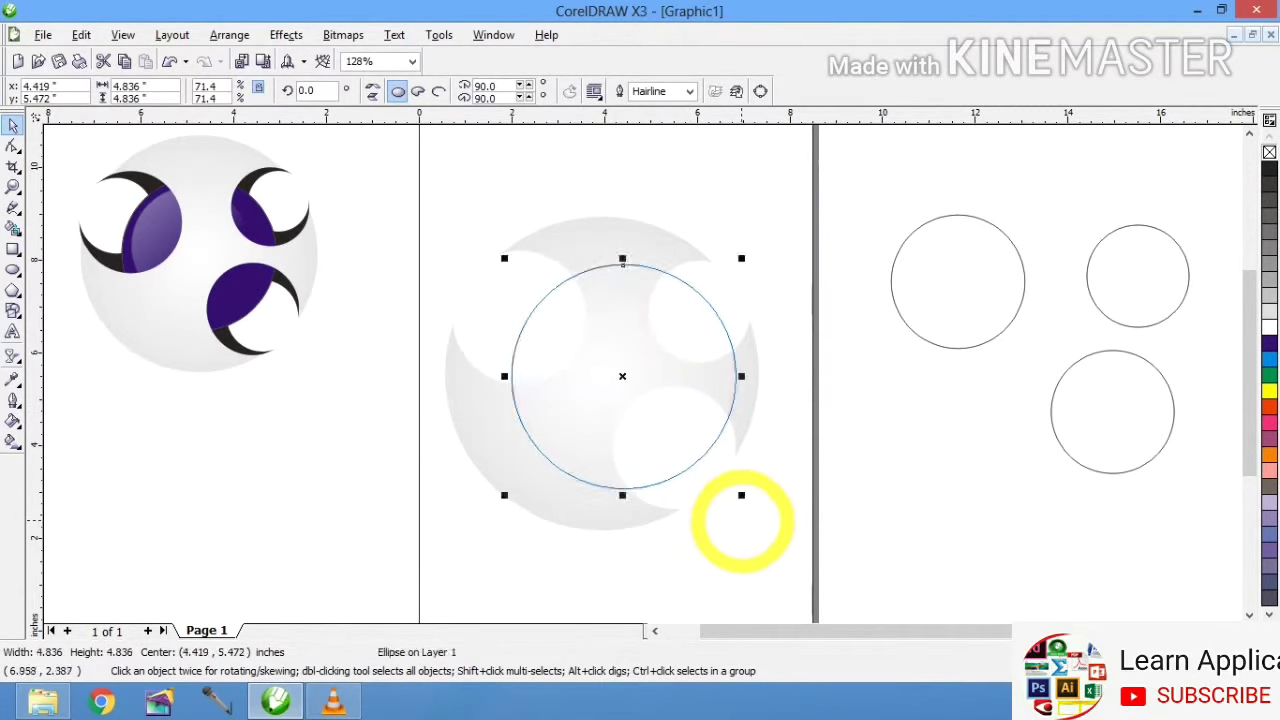
Center the 4.84-inch circle on the trimmed shape and fill it with dark purple
shift+click(570, 495)
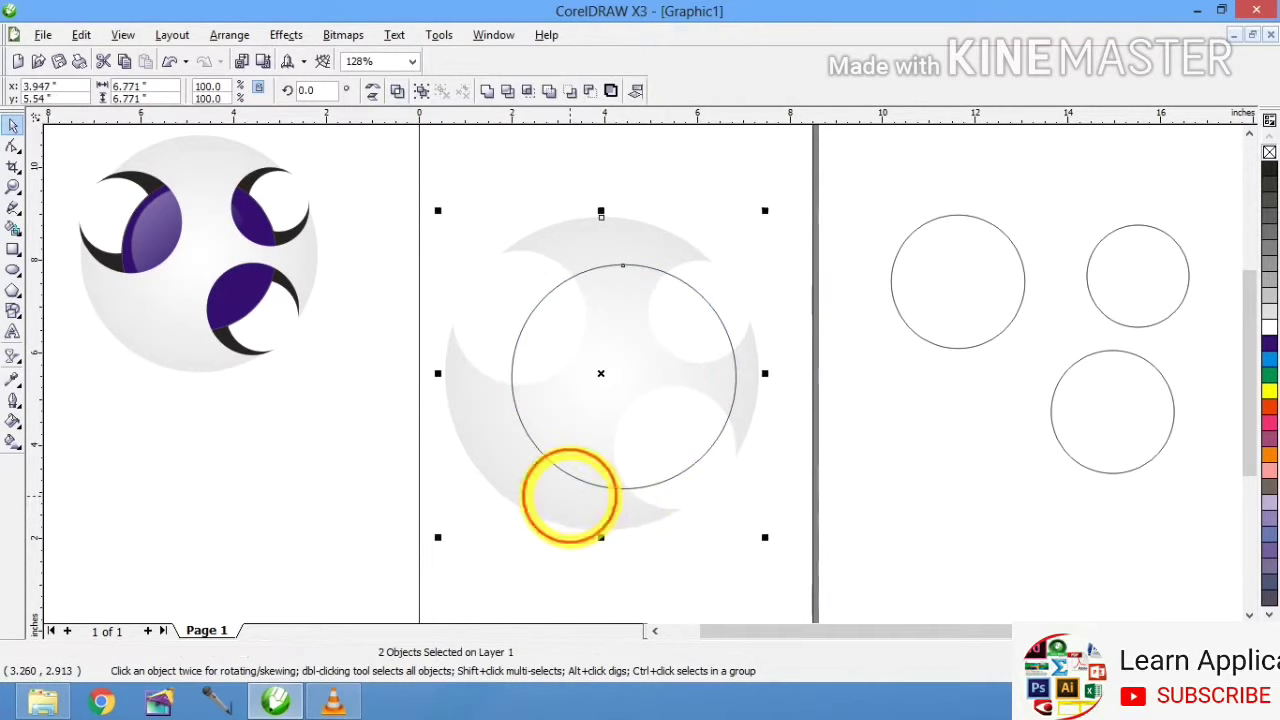
key(c)
key(e)
click(634, 486)
click(646, 380)
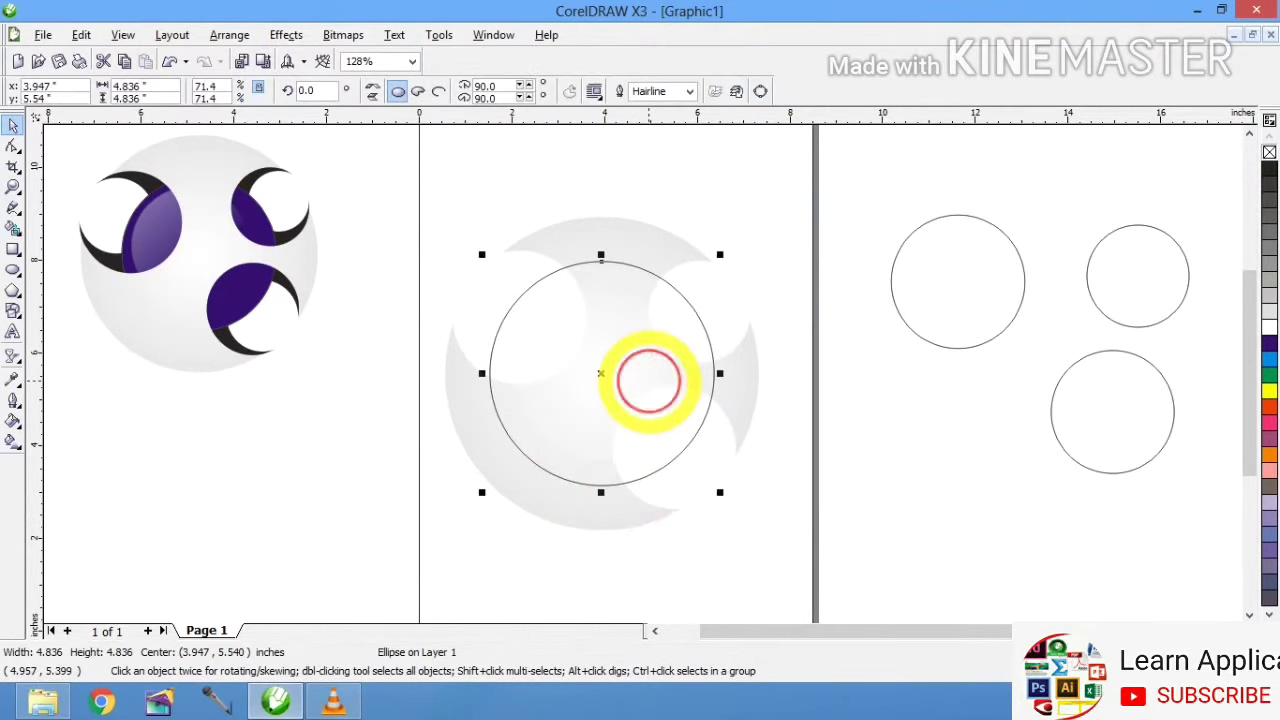
click(1268, 342)
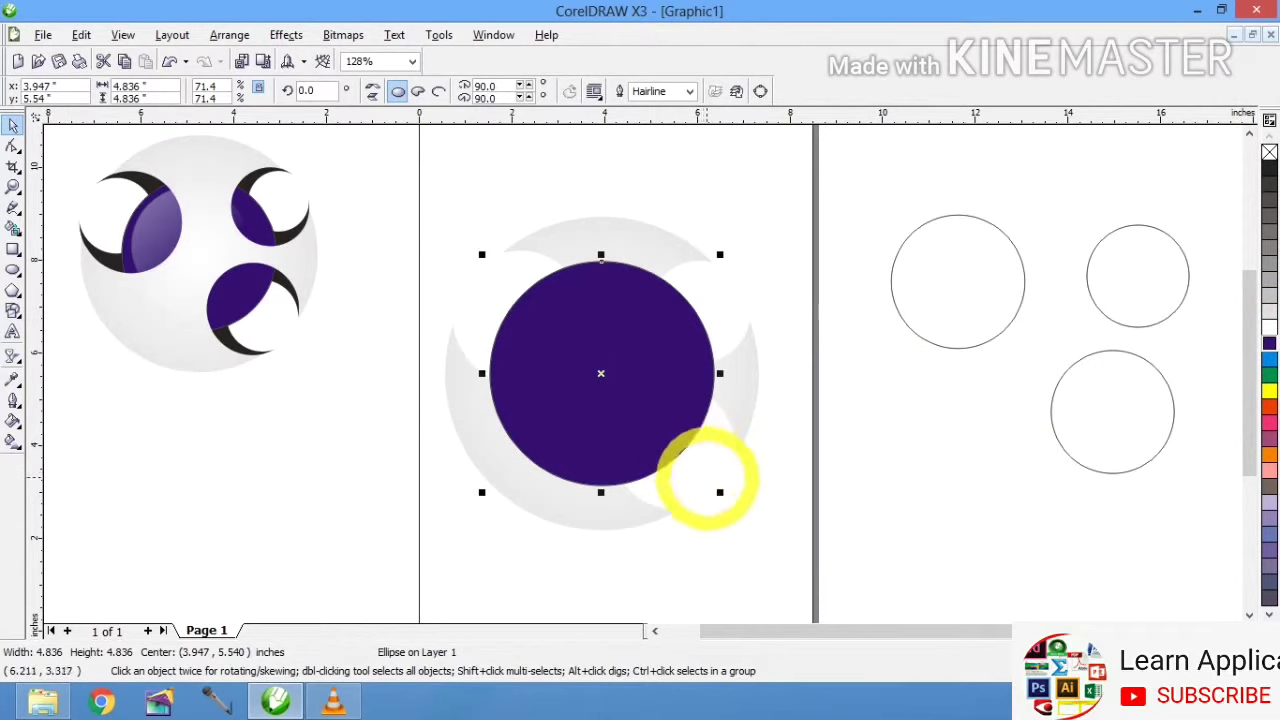
Place a copy scaled to about 3.3 inches inside the purple circle, with a white fill and a diagonal linear transparency
drag(720, 492, 650, 420)
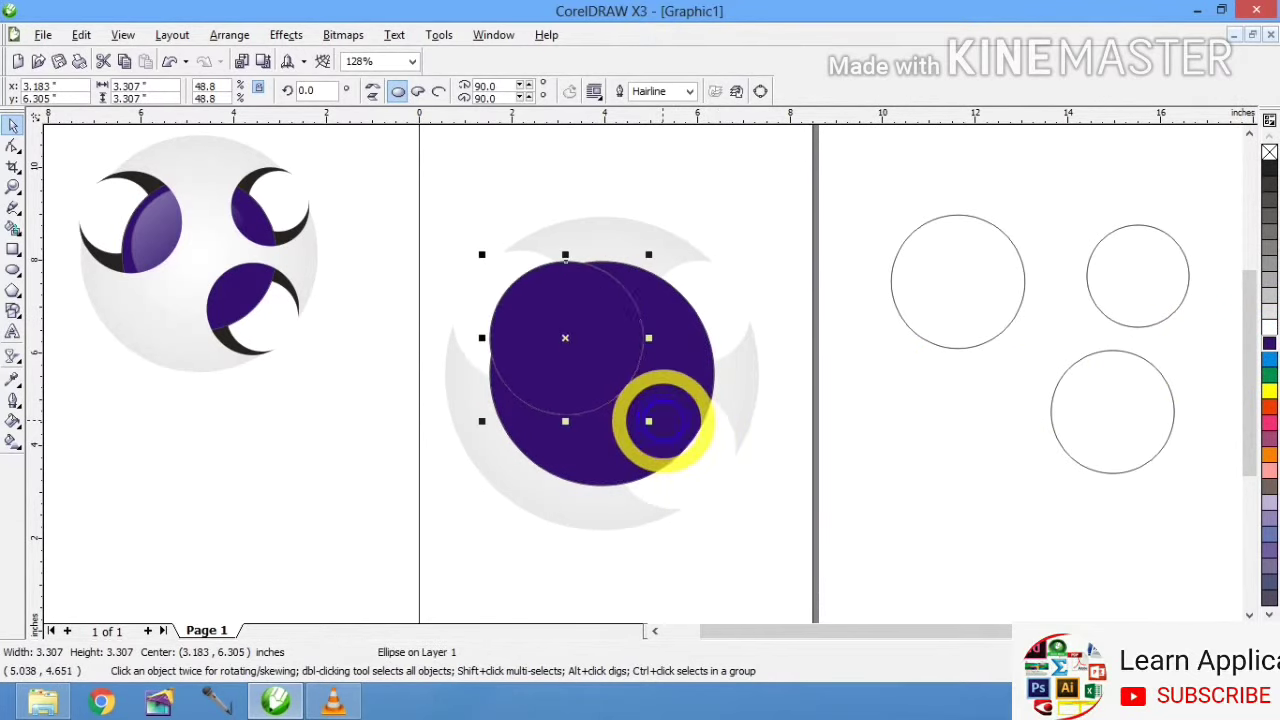
drag(581, 329, 613, 355)
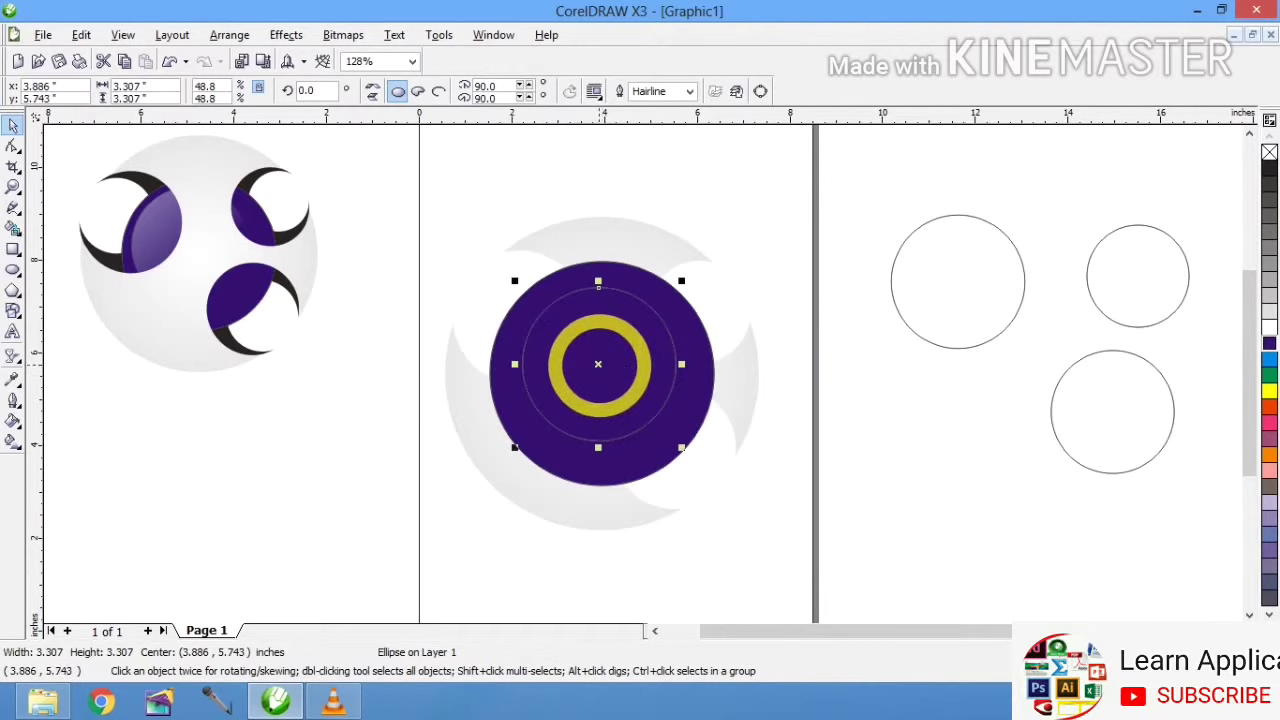
click(13, 355)
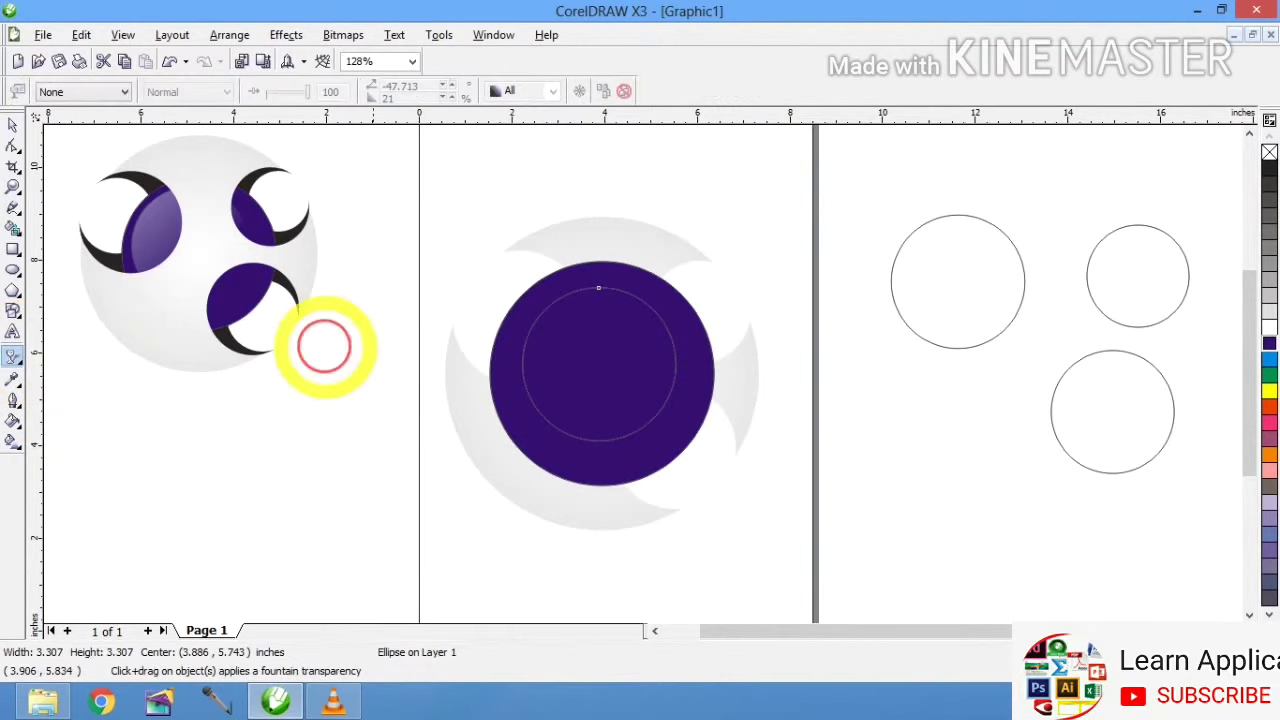
drag(549, 331, 610, 396)
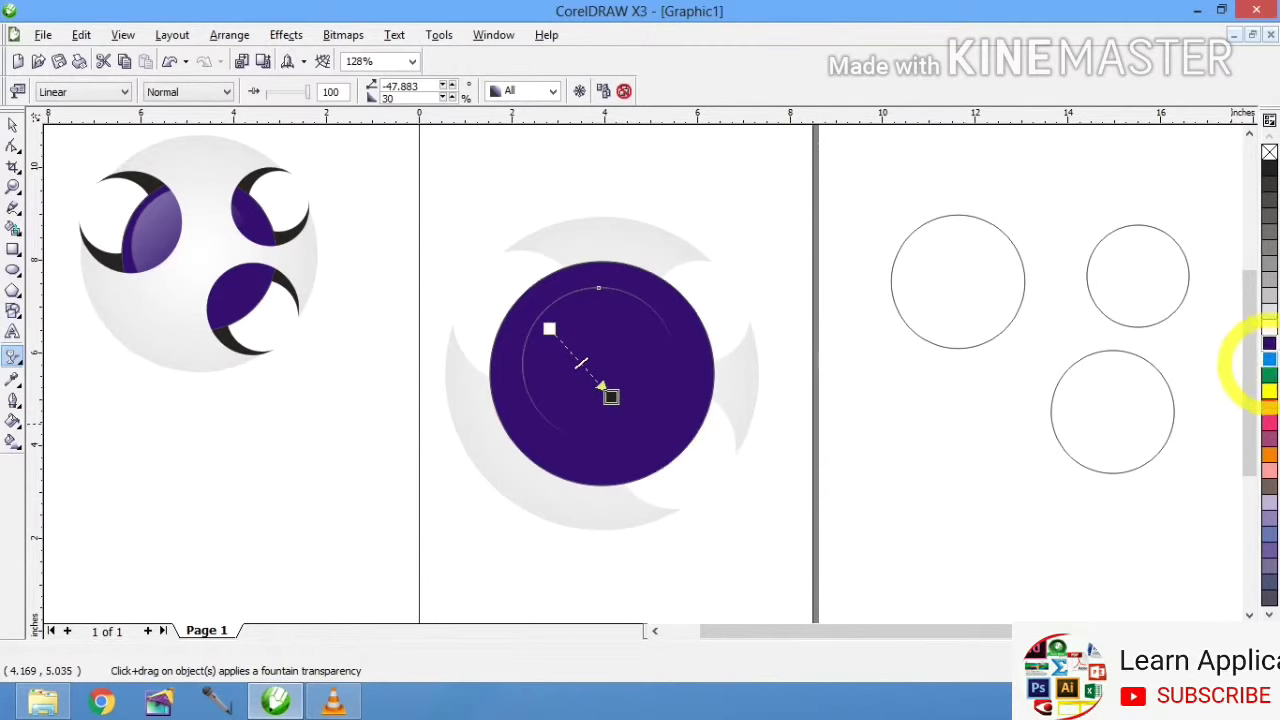
click(1264, 330)
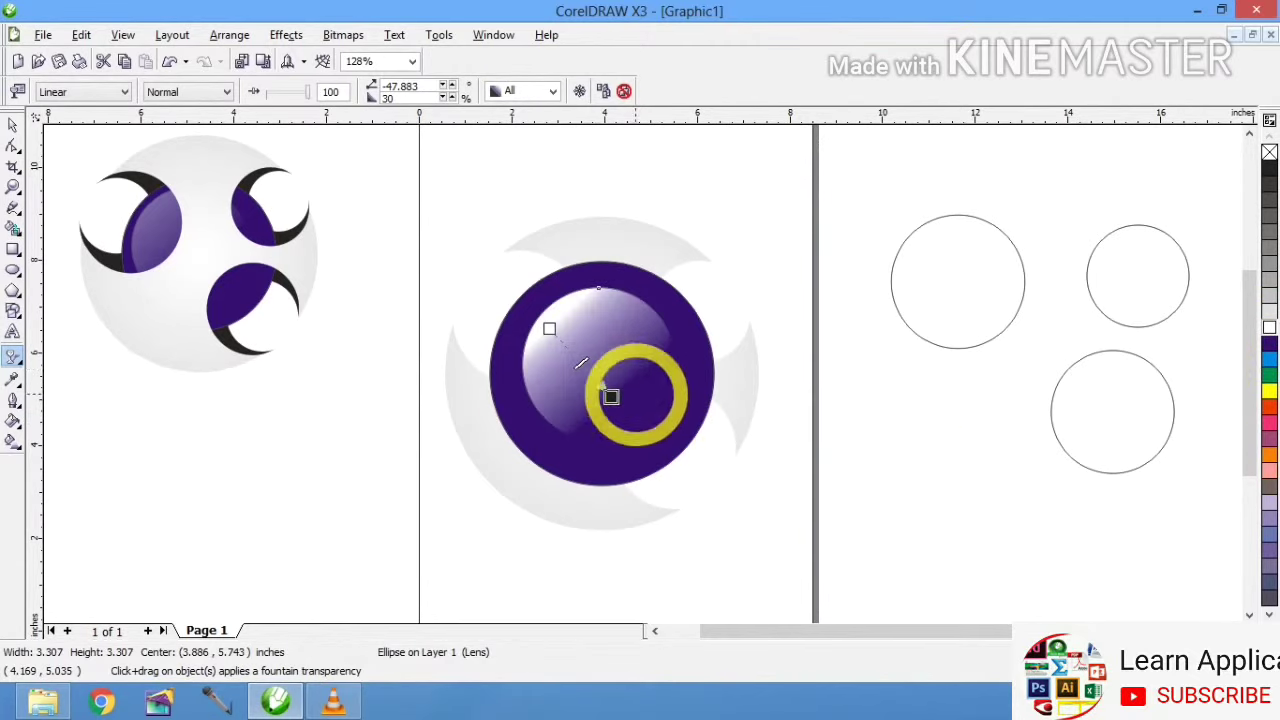
Soften the white highlight by stretching its linear transparency from beyond the purple circle's upper-left edge to the highlight's lower-right part
drag(604, 388, 656, 427)
drag(543, 326, 514, 285)
drag(656, 427, 629, 403)
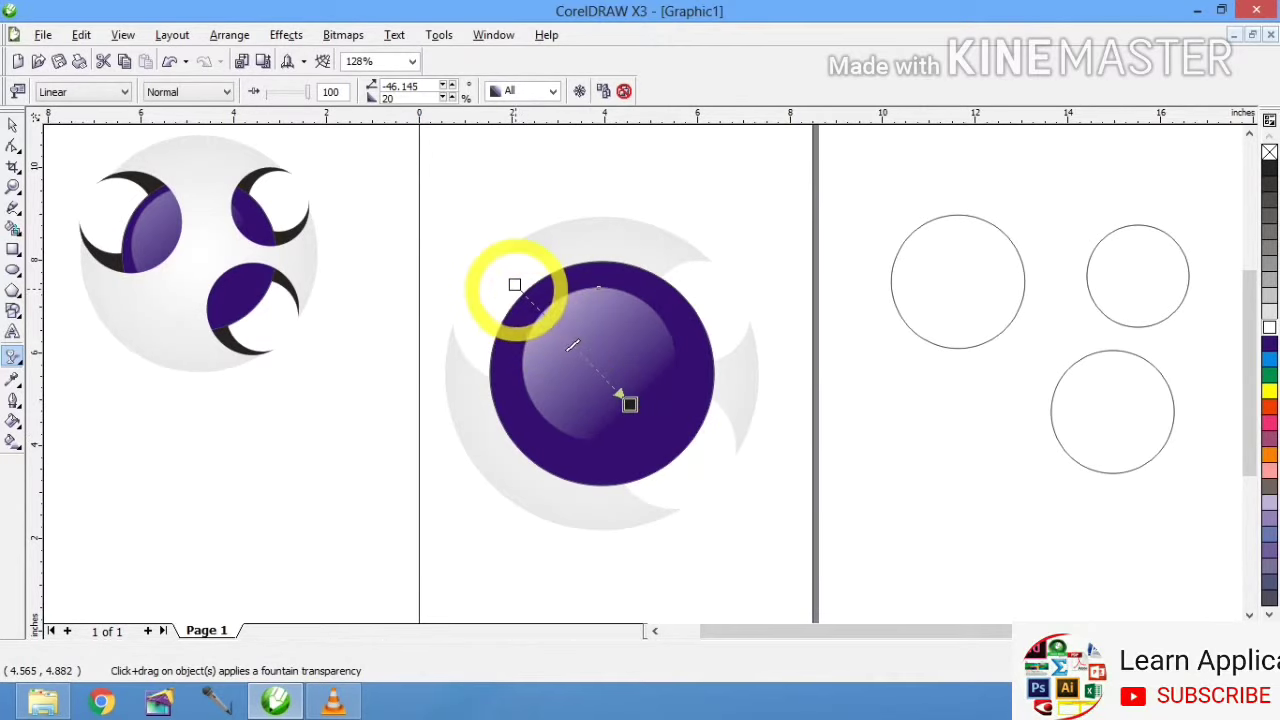
drag(514, 285, 482, 243)
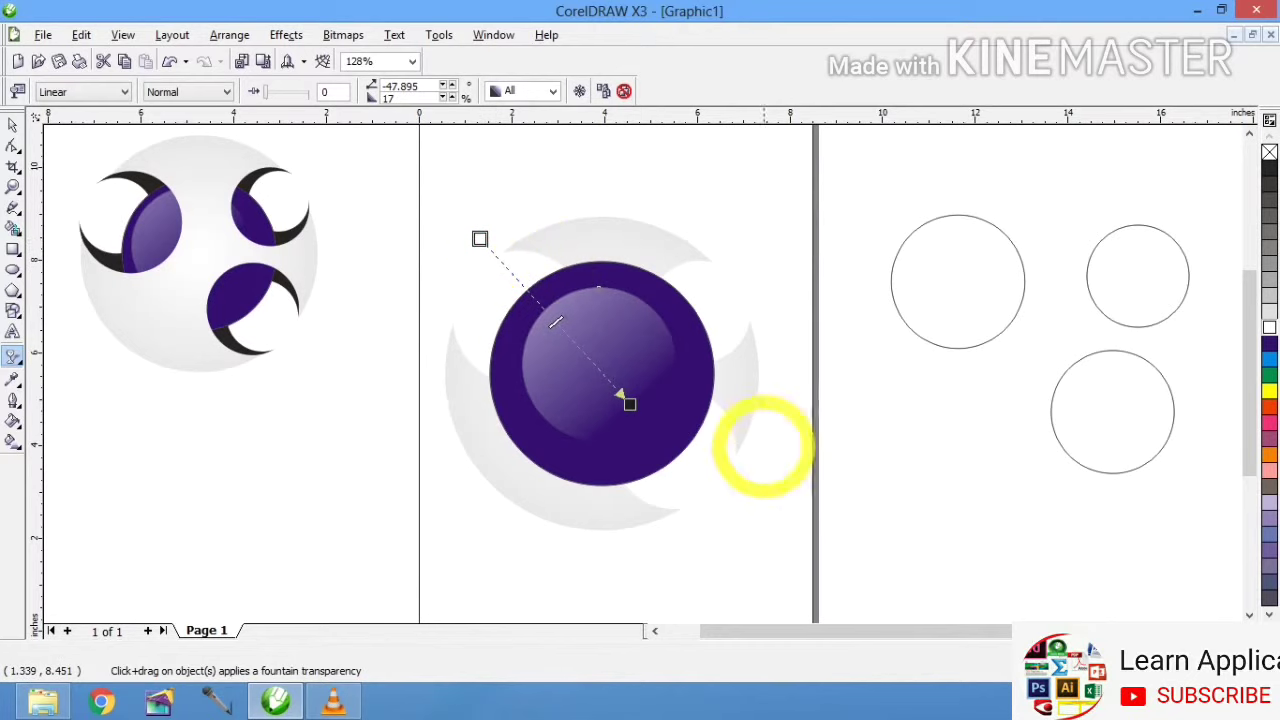
Enlarge the highlight circle to about 3.98 inches and reposition it within the purple circle
click(13, 124)
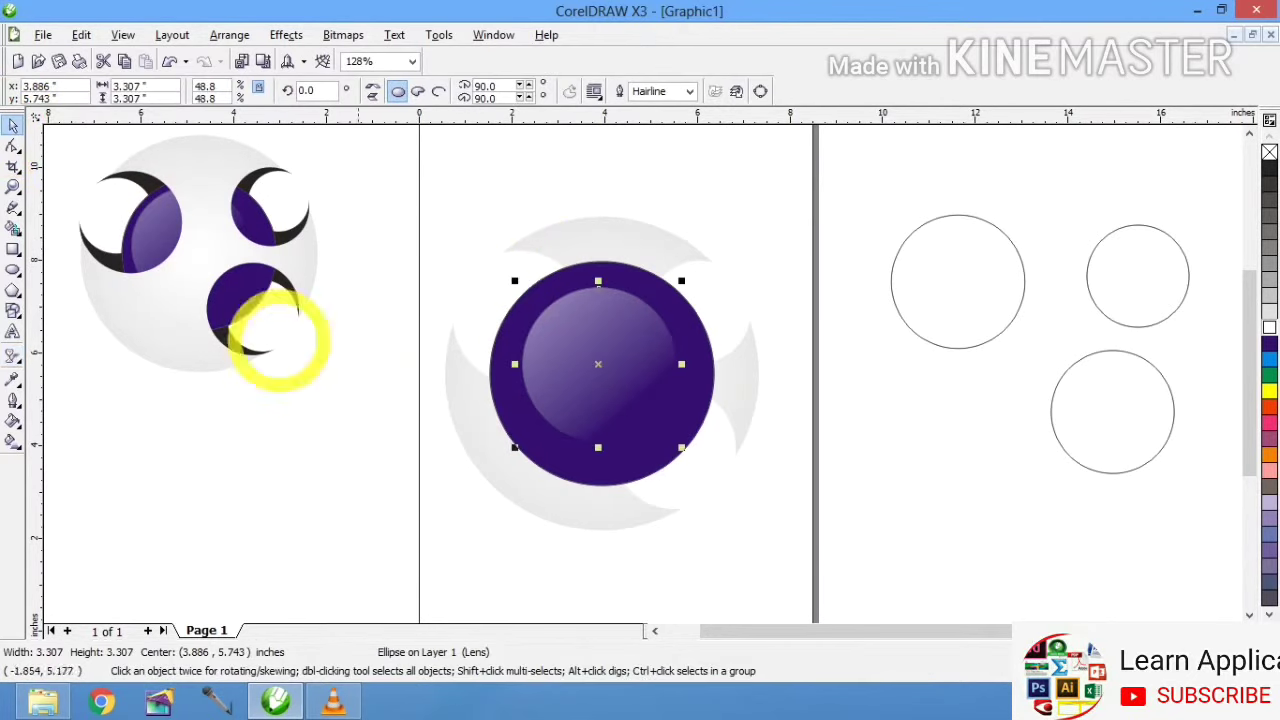
mouse_move(681, 447)
mouse_down()
mouse_move(694, 462)
mouse_move(681, 447)
mouse_up()
click(590, 370)
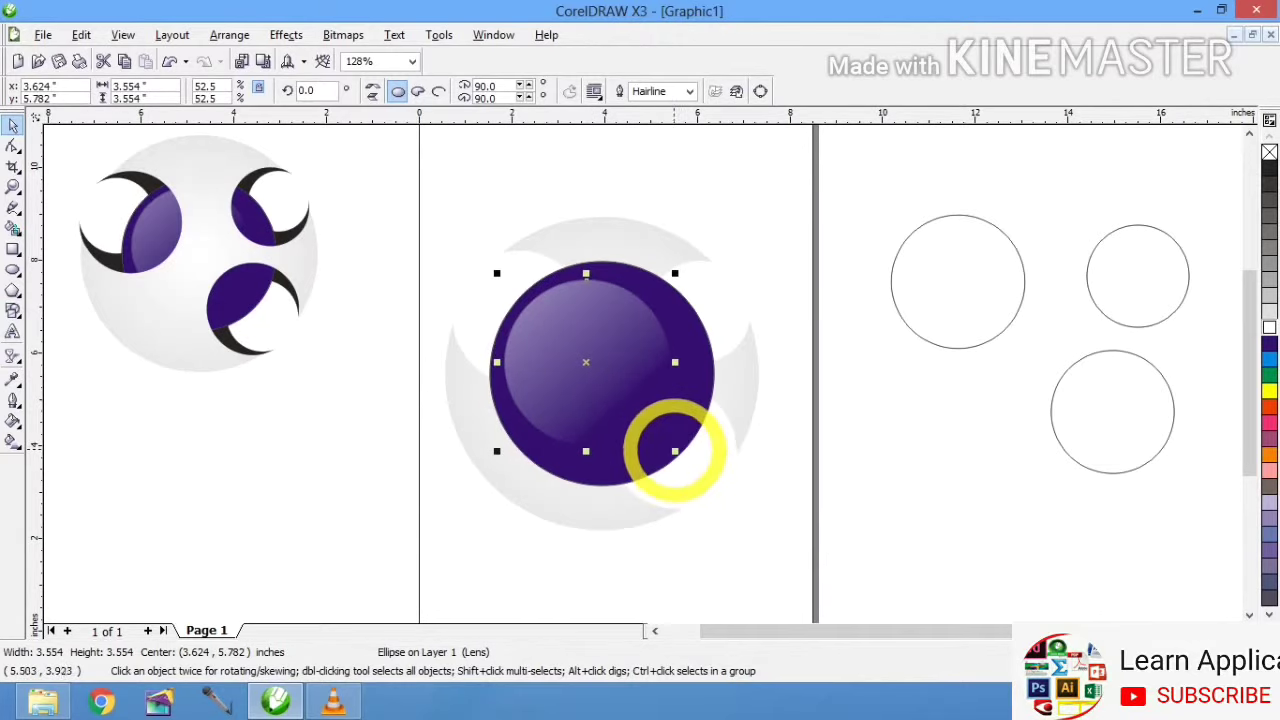
drag(672, 448, 694, 470)
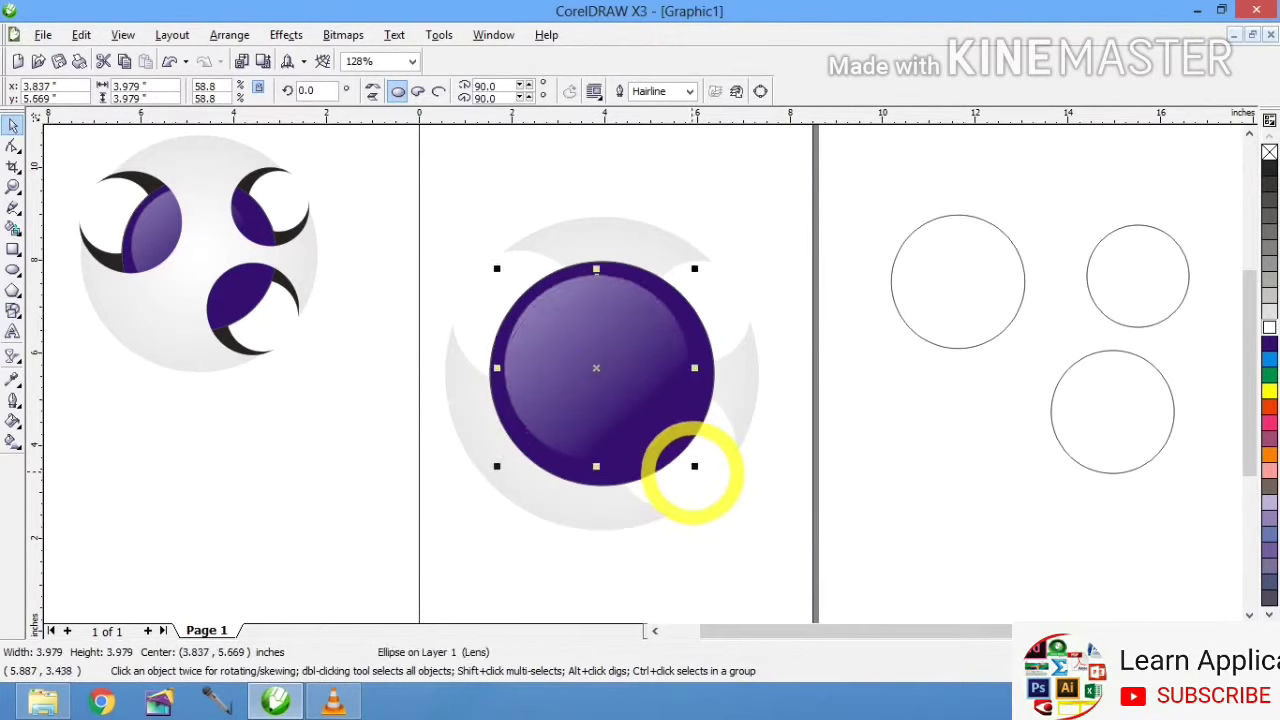
Send the purple circle and its highlight behind the trimmed gray disc and group the two
key(ctrl+z)
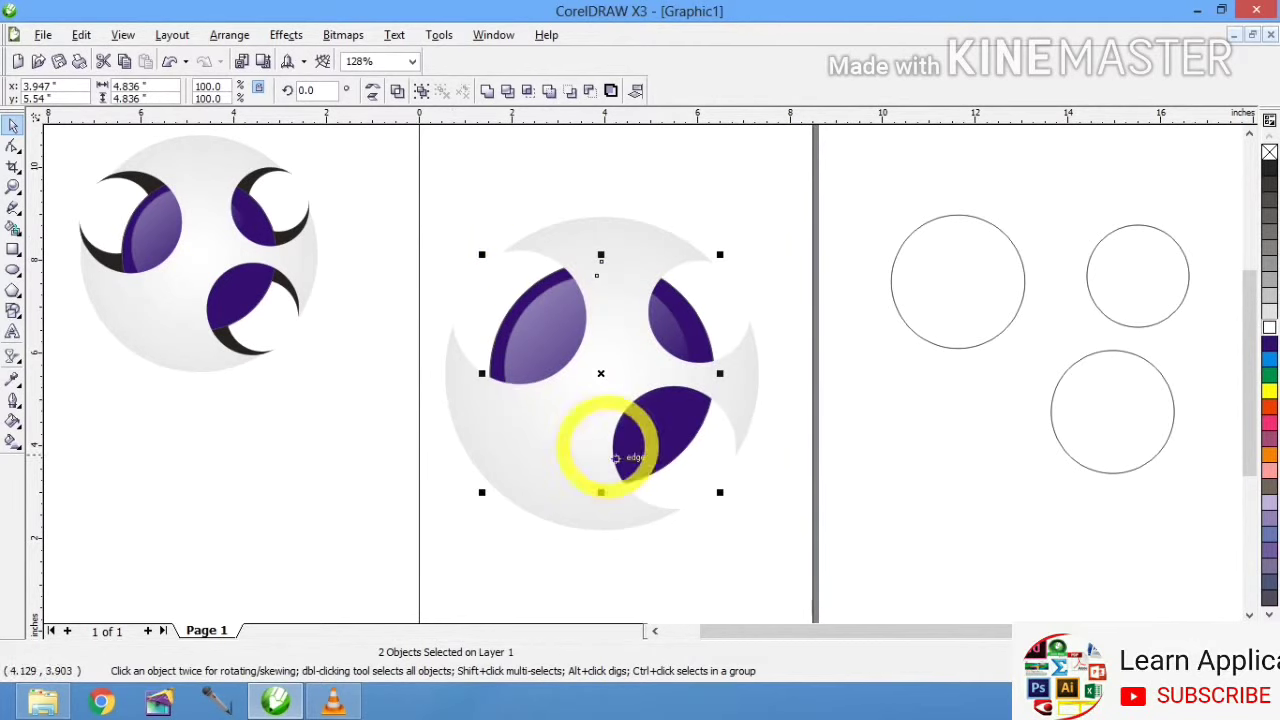
drag(826, 536, 466, 254)
key(ctrl+g)
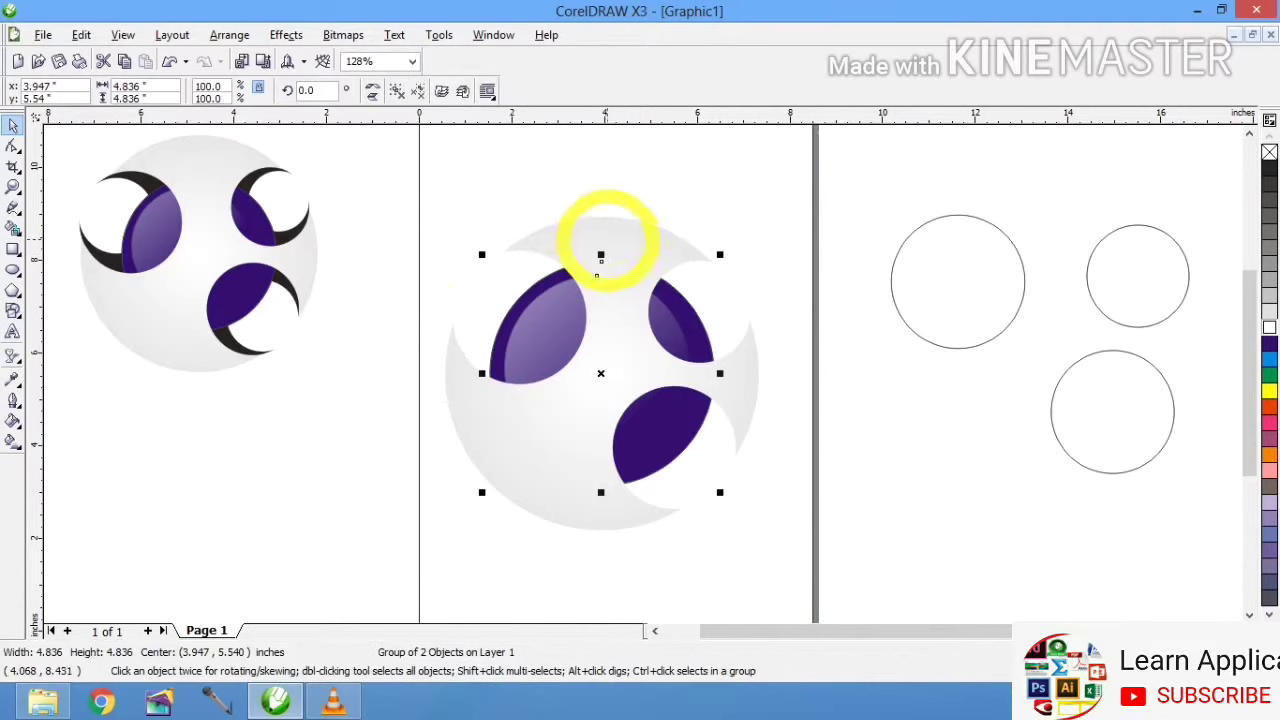
shift+click(612, 243)
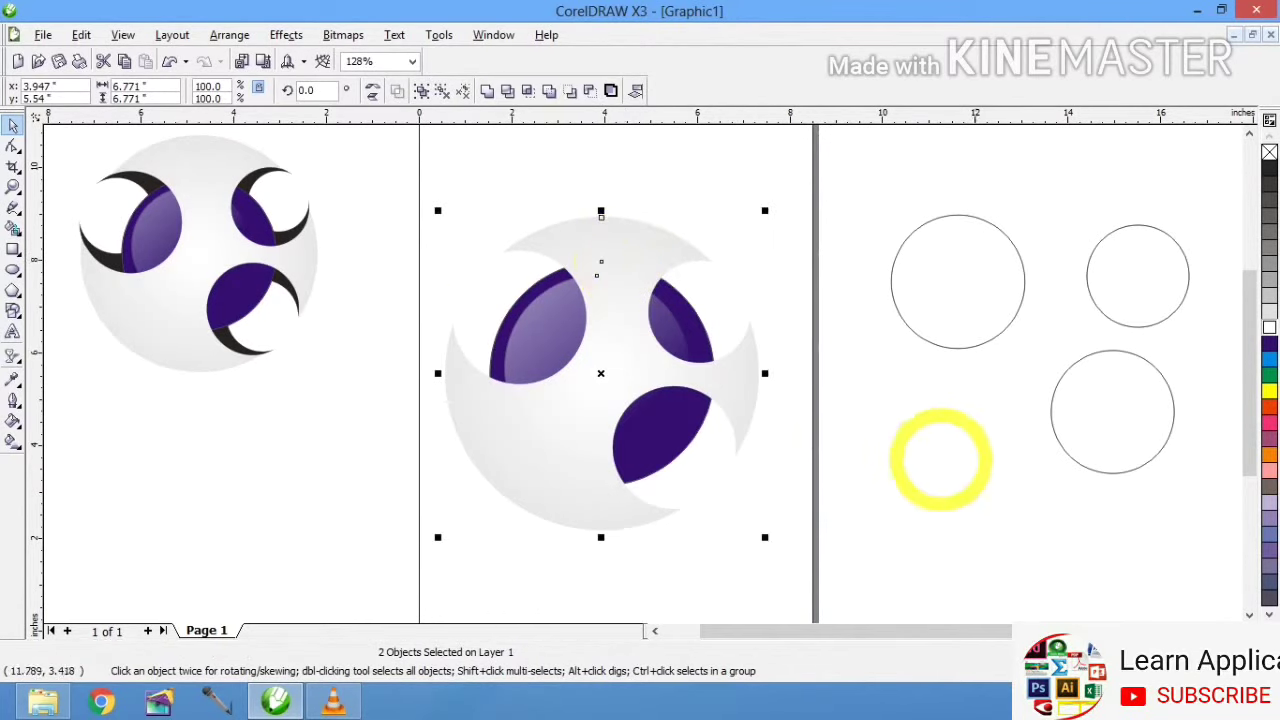
click(968, 483)
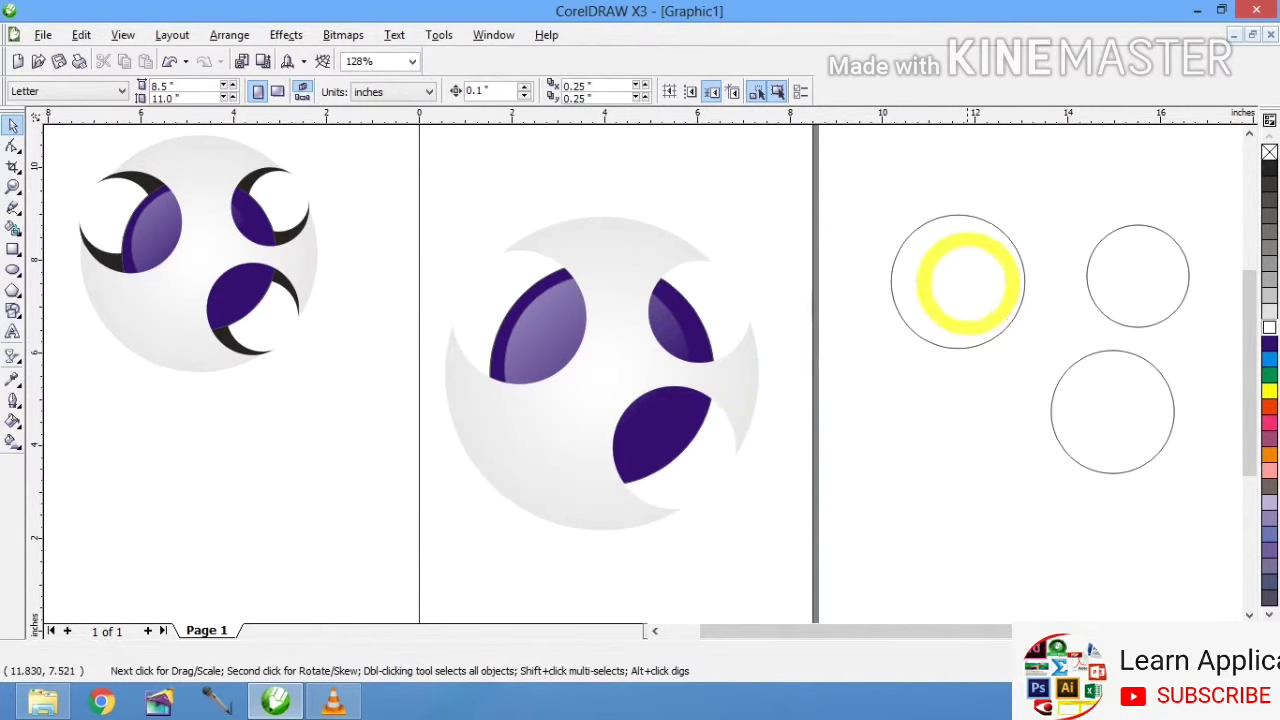
Move the 2.88-inch circle over the disc's upper-left cut-out and fill it with 100C100M100Y100K black
click(952, 277)
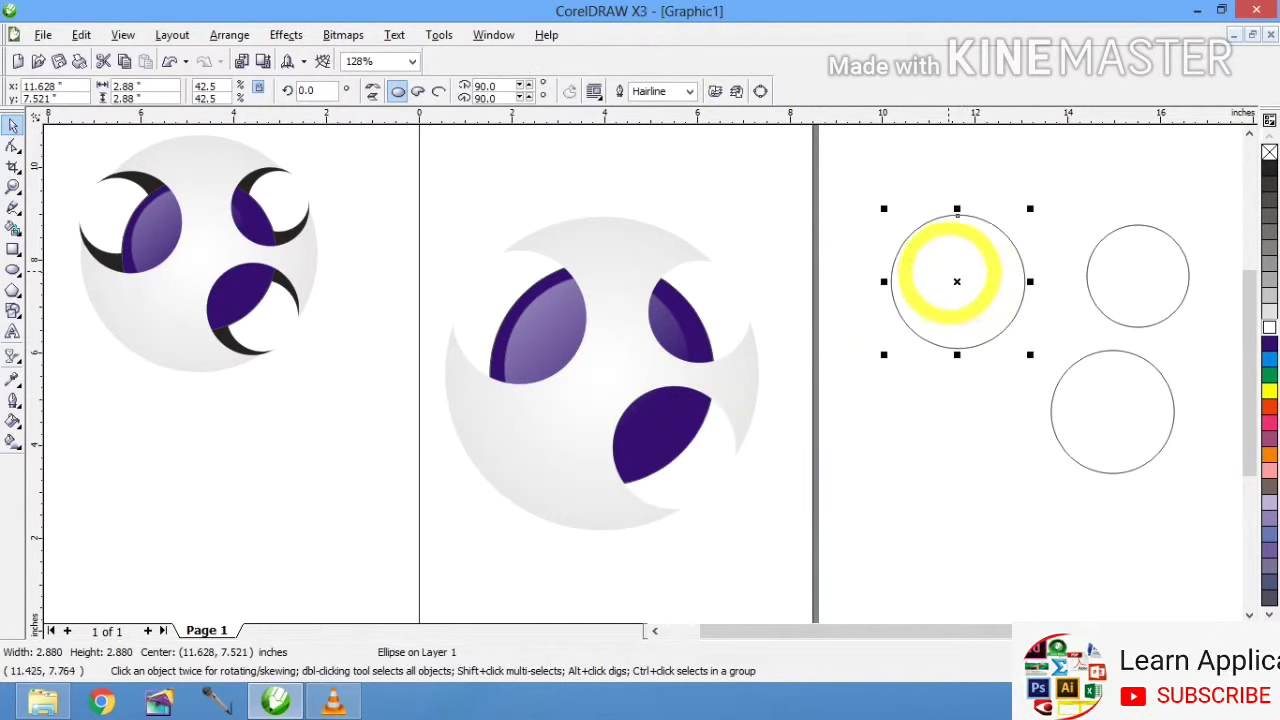
drag(950, 270, 515, 306)
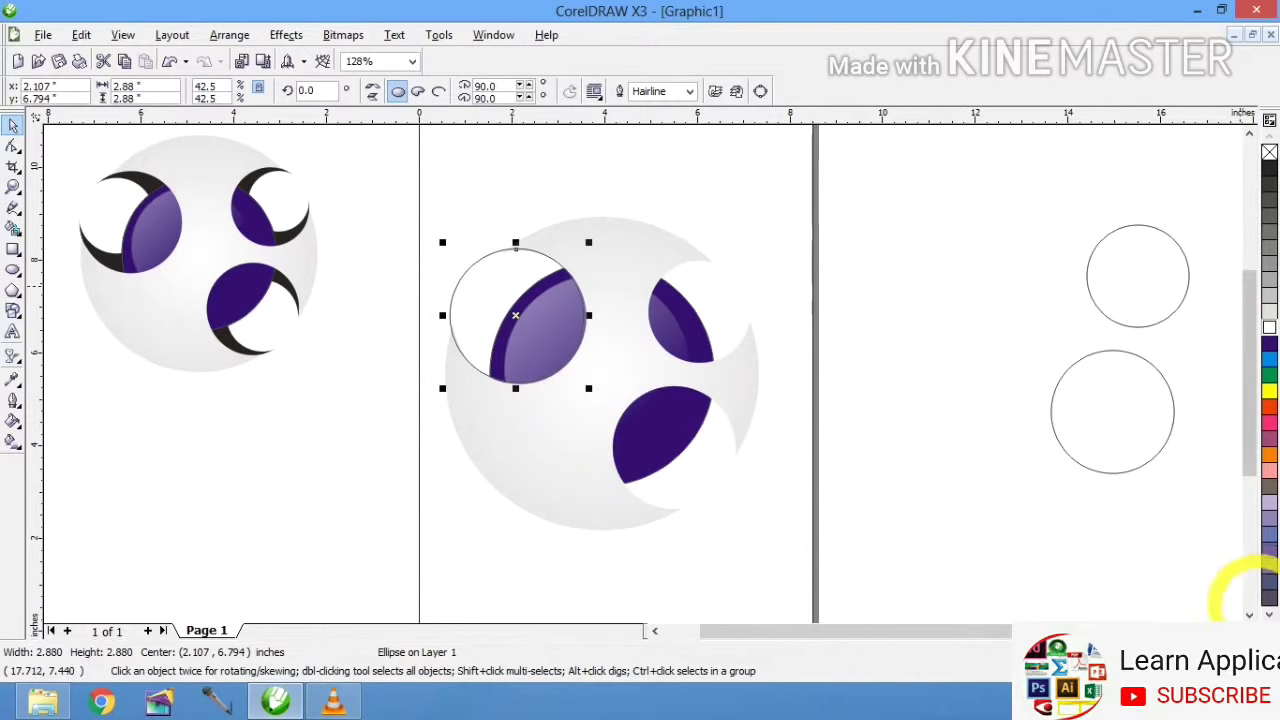
click(1266, 613)
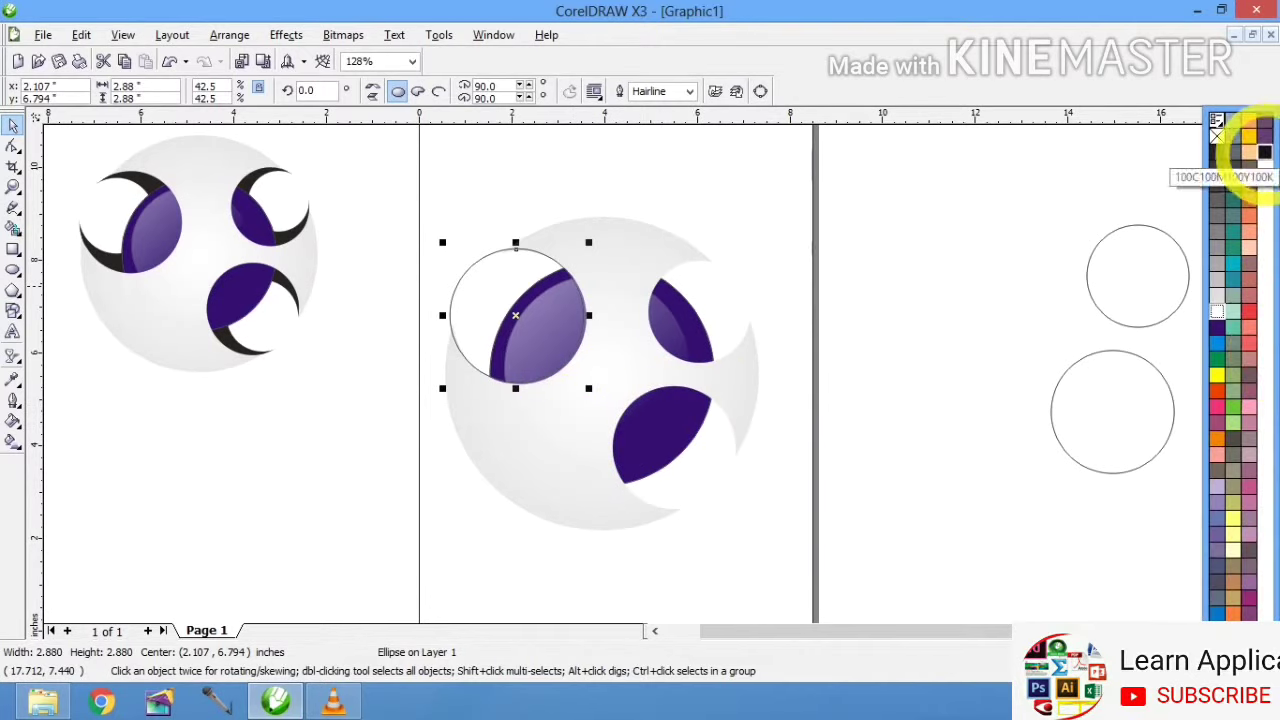
click(1262, 150)
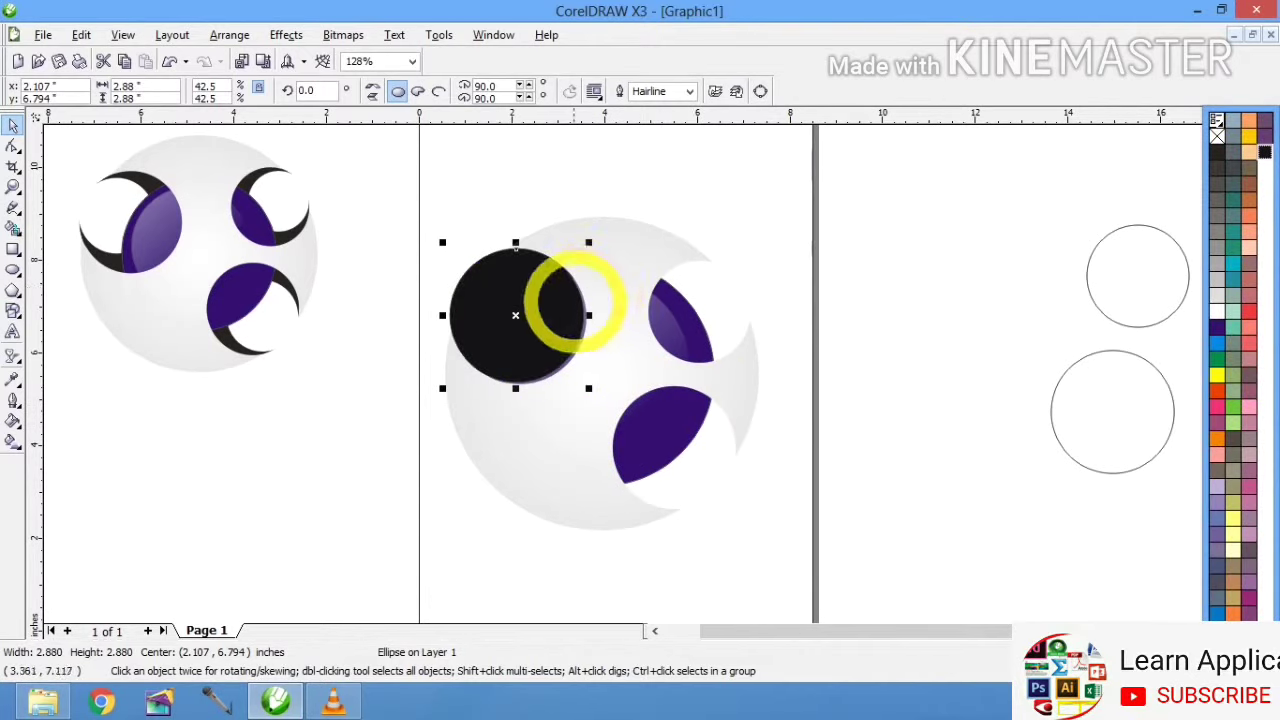
Form a crescent with a white, outline-free copy of the black circle scaled to about 2.31 inches, and send both behind the purple parts
drag(587, 390, 565, 368)
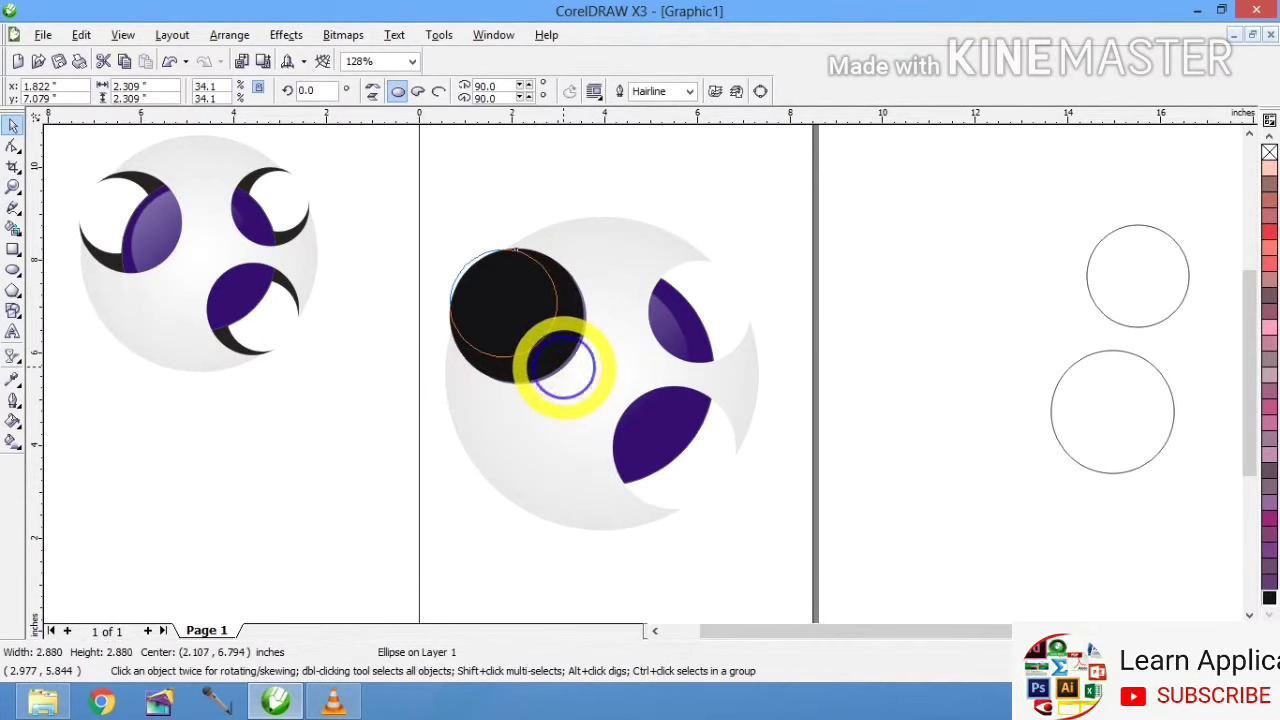
click(1249, 612)
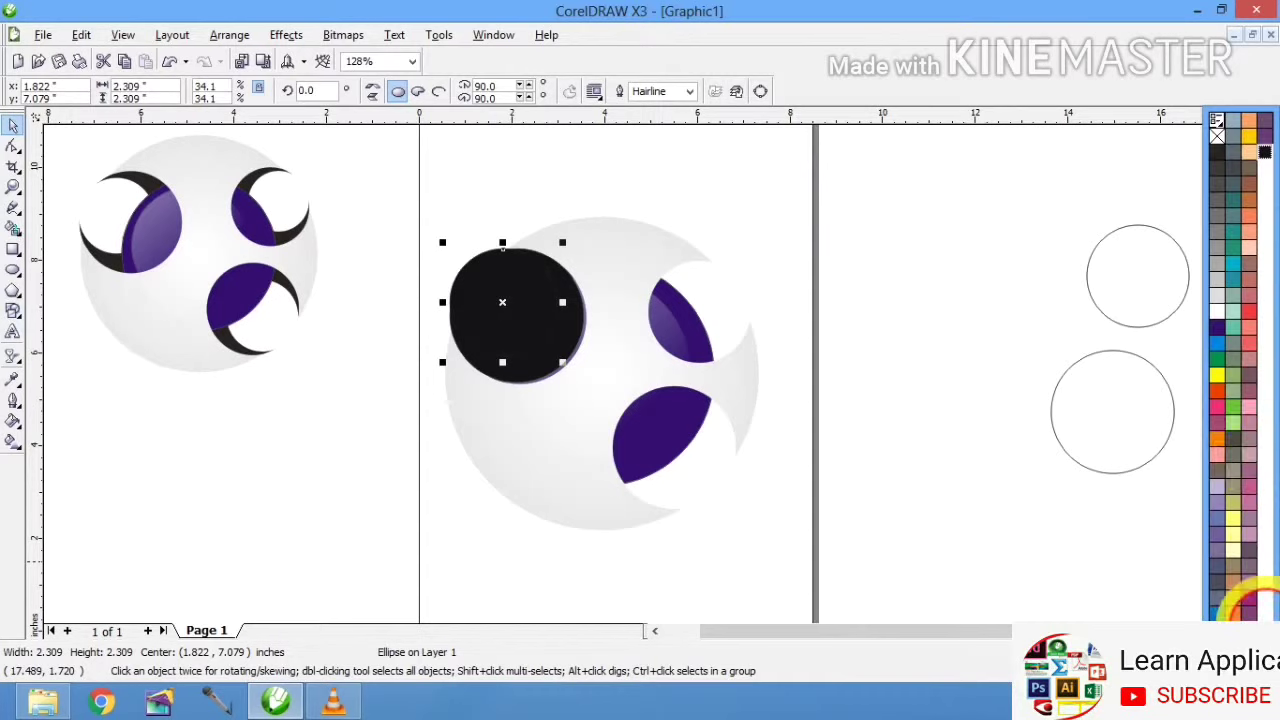
click(1217, 311)
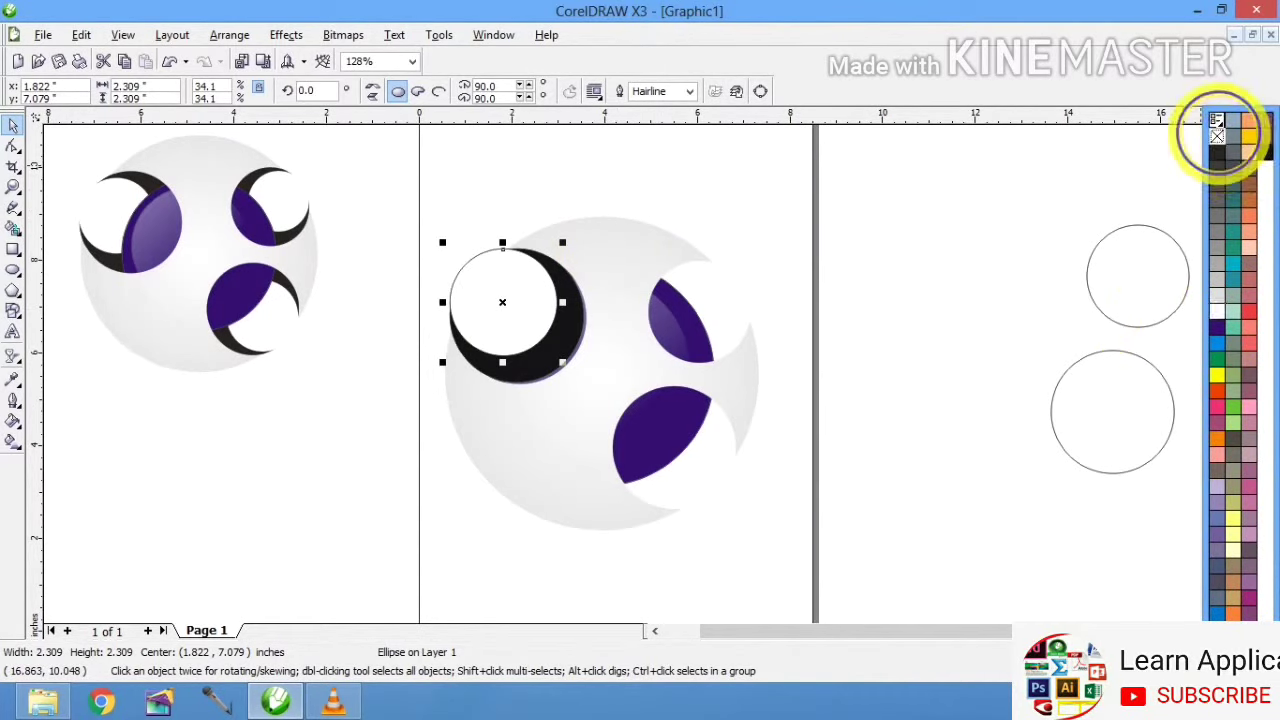
right_click(1217, 136)
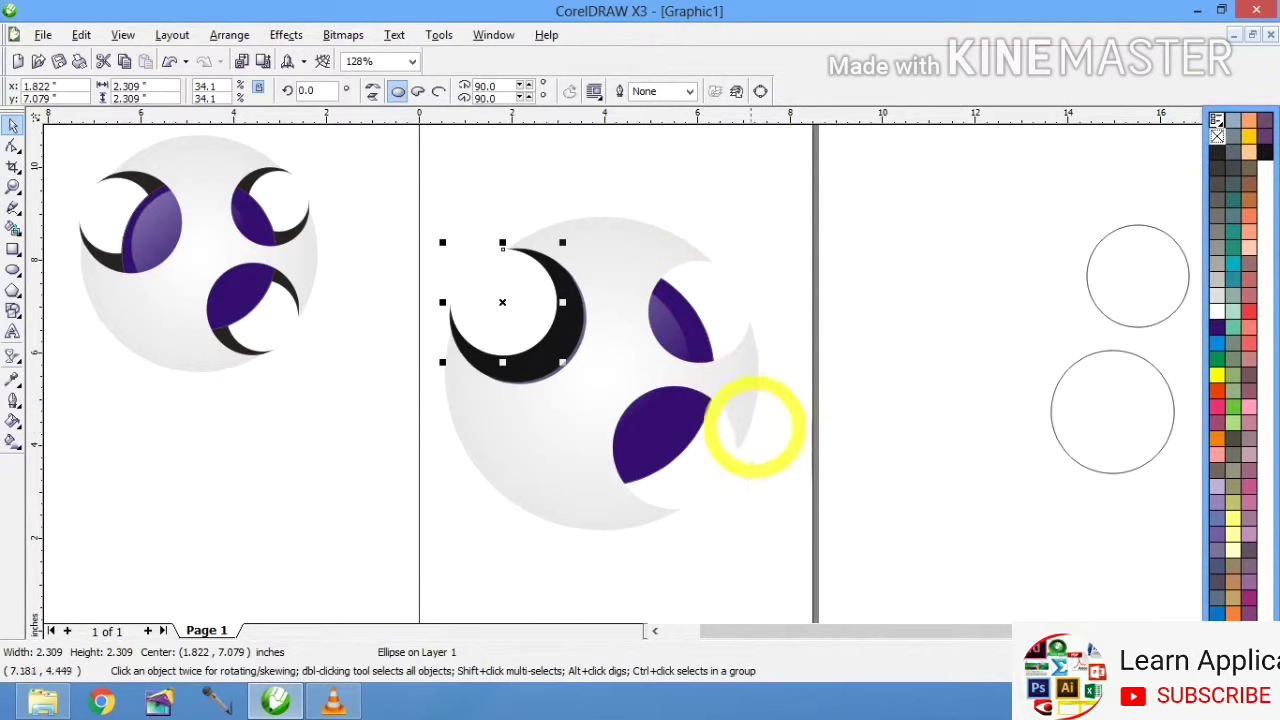
drag(406, 208, 620, 435)
key(ctrl+Page_Down)
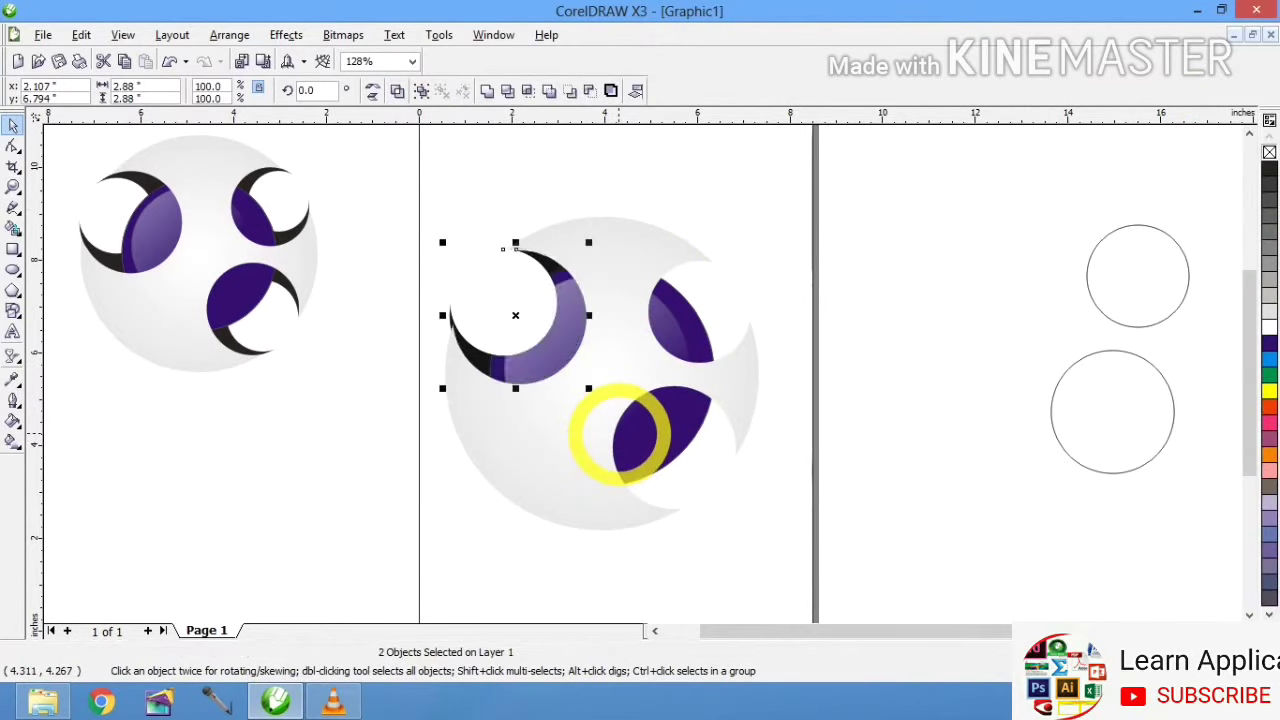
Place a copy of the crescent's two circles over the disc's upper-right cut-out and rotate it to about 245.7°
drag(516, 316, 677, 323)
click(677, 323)
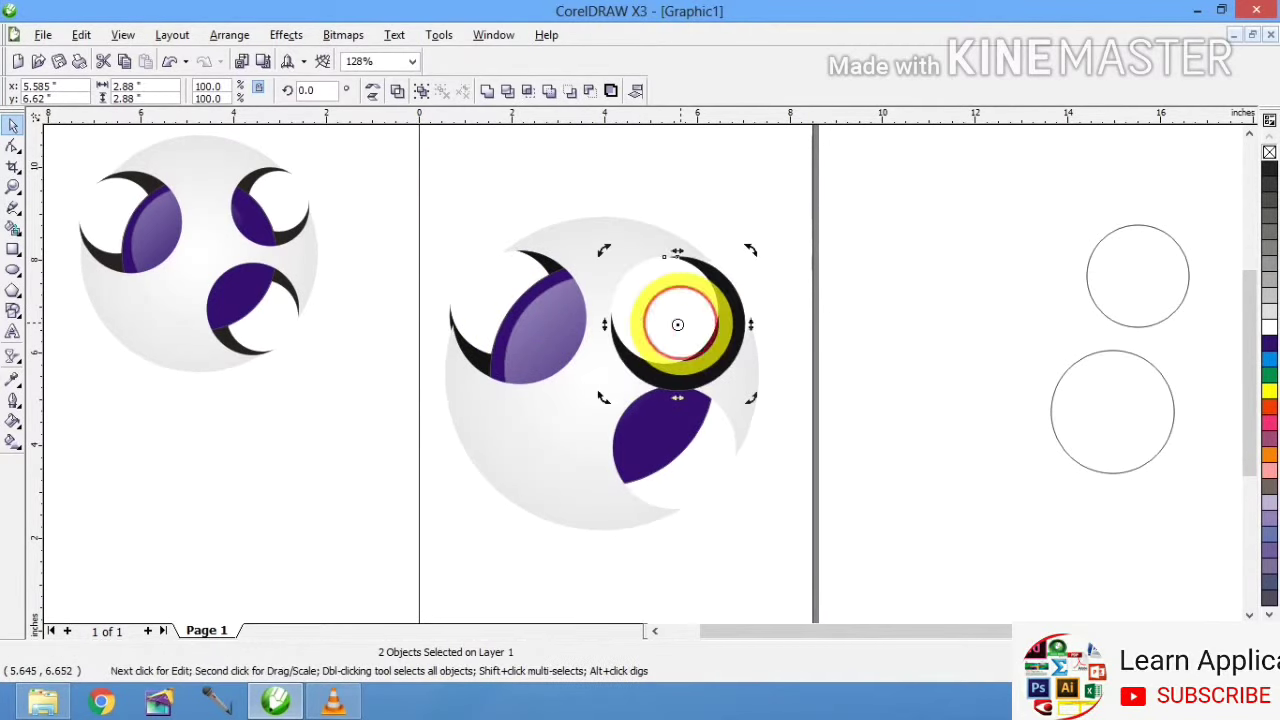
drag(752, 250, 717, 403)
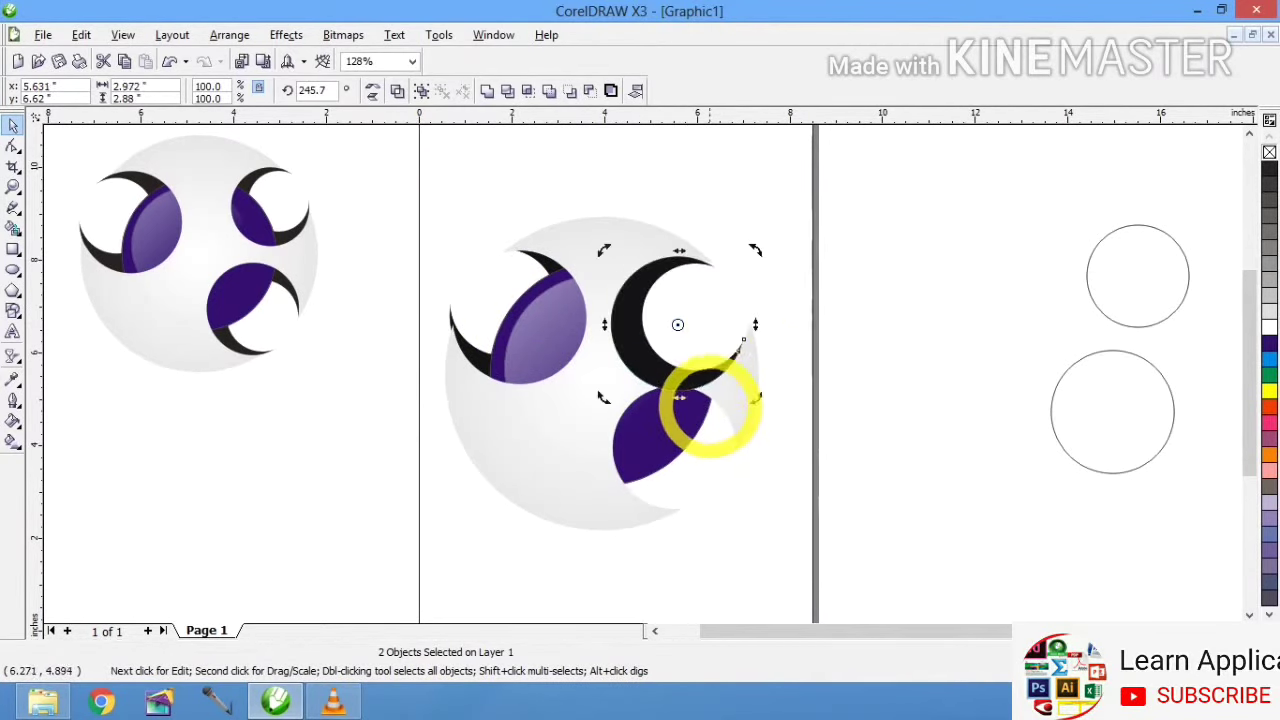
click(720, 309)
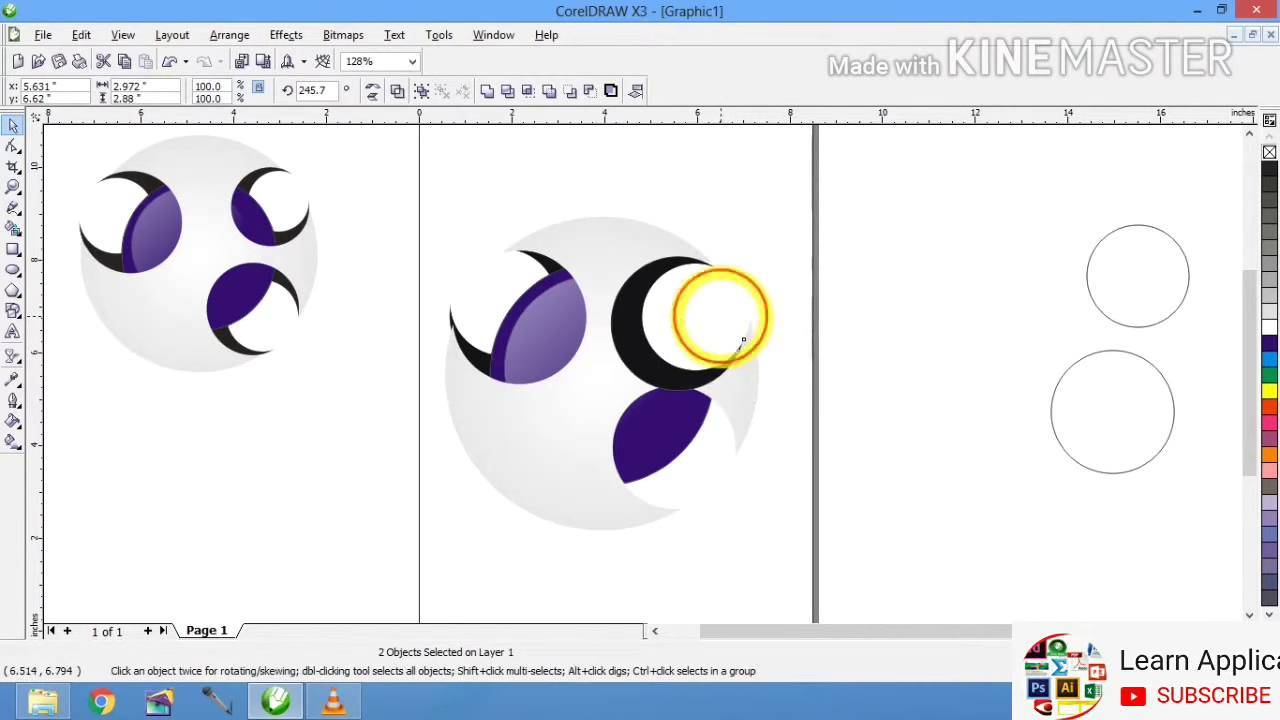
drag(714, 329, 722, 338)
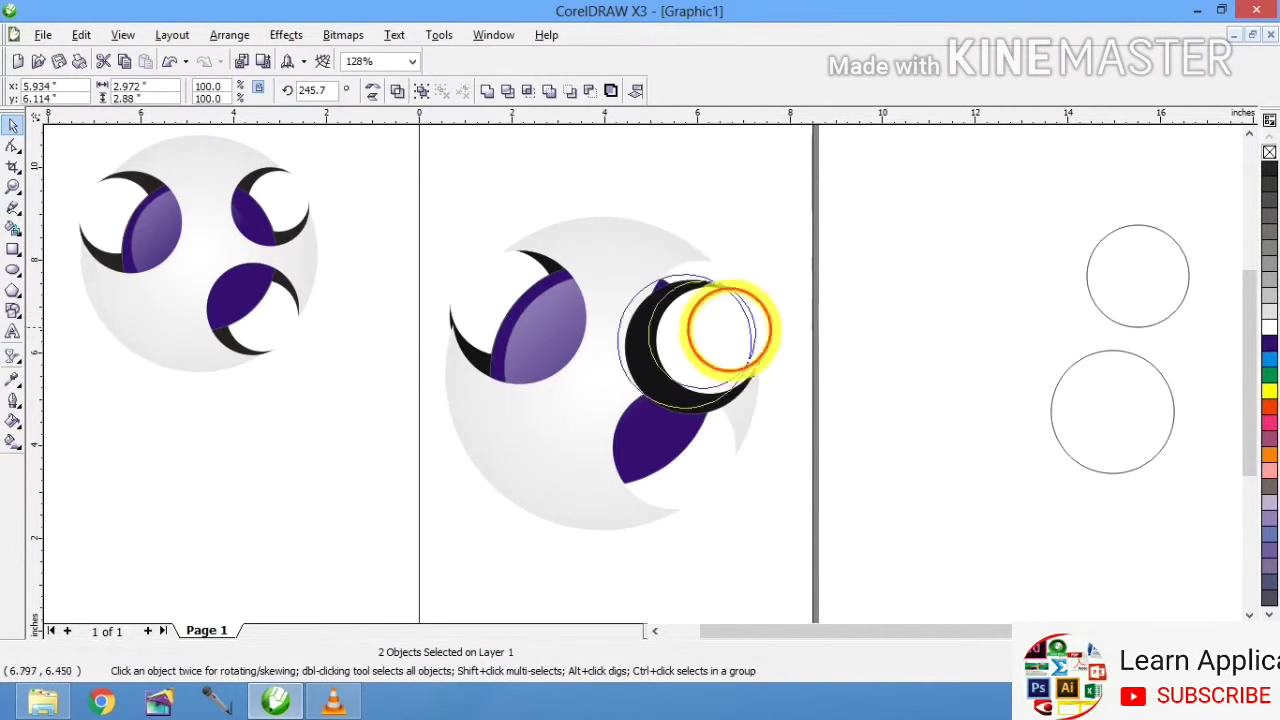
drag(728, 330, 714, 298)
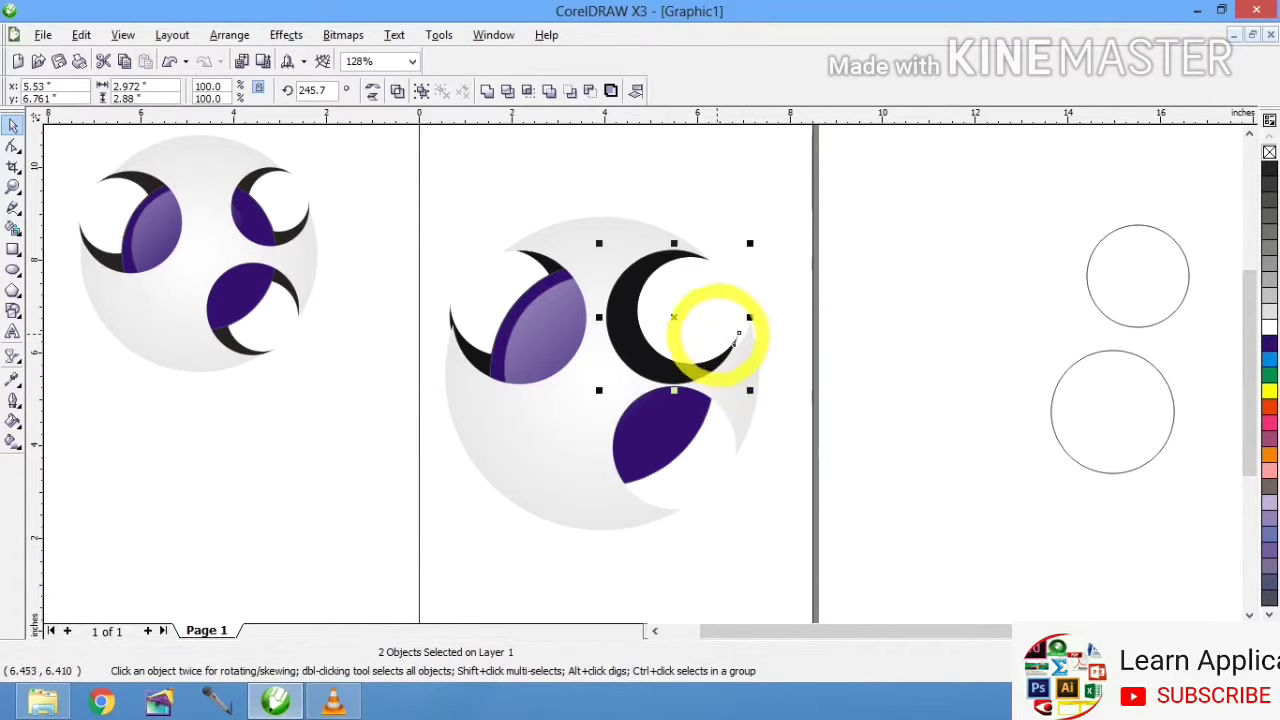
Refine the copied crescent's rotation to about 253.3° and shift it to line up with the upper-right cut-out
click(733, 371)
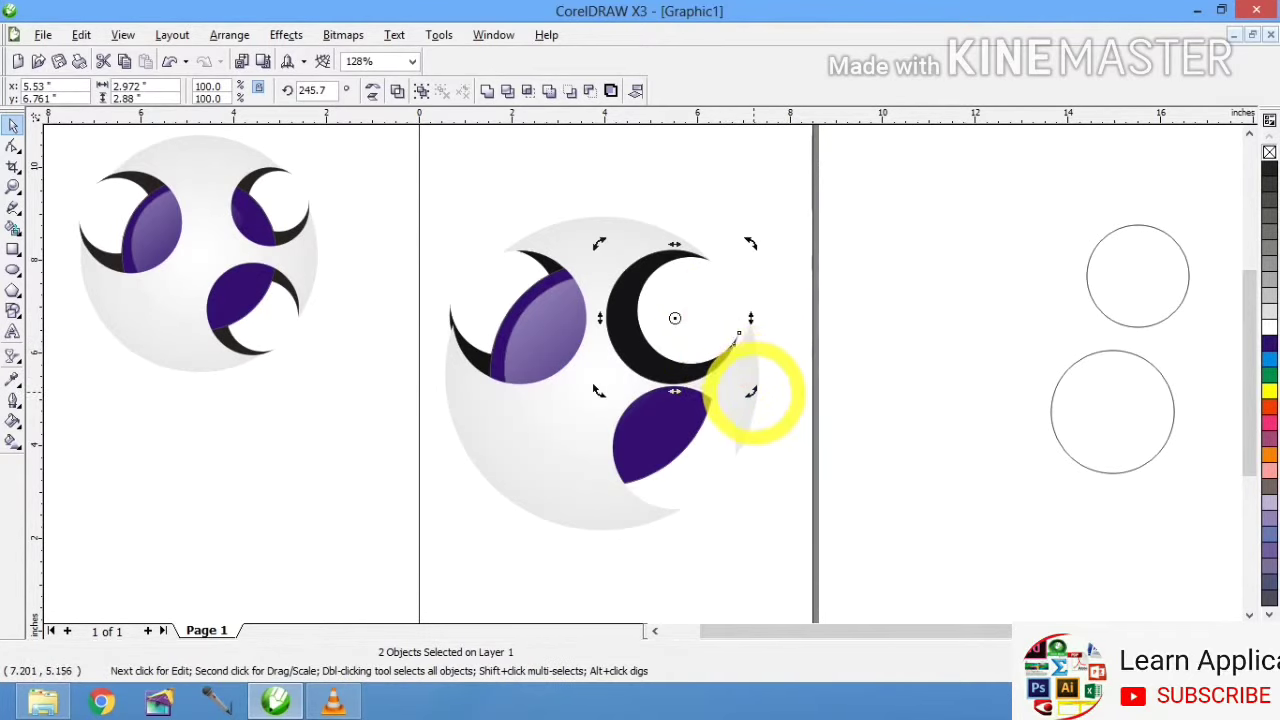
drag(758, 386, 756, 386)
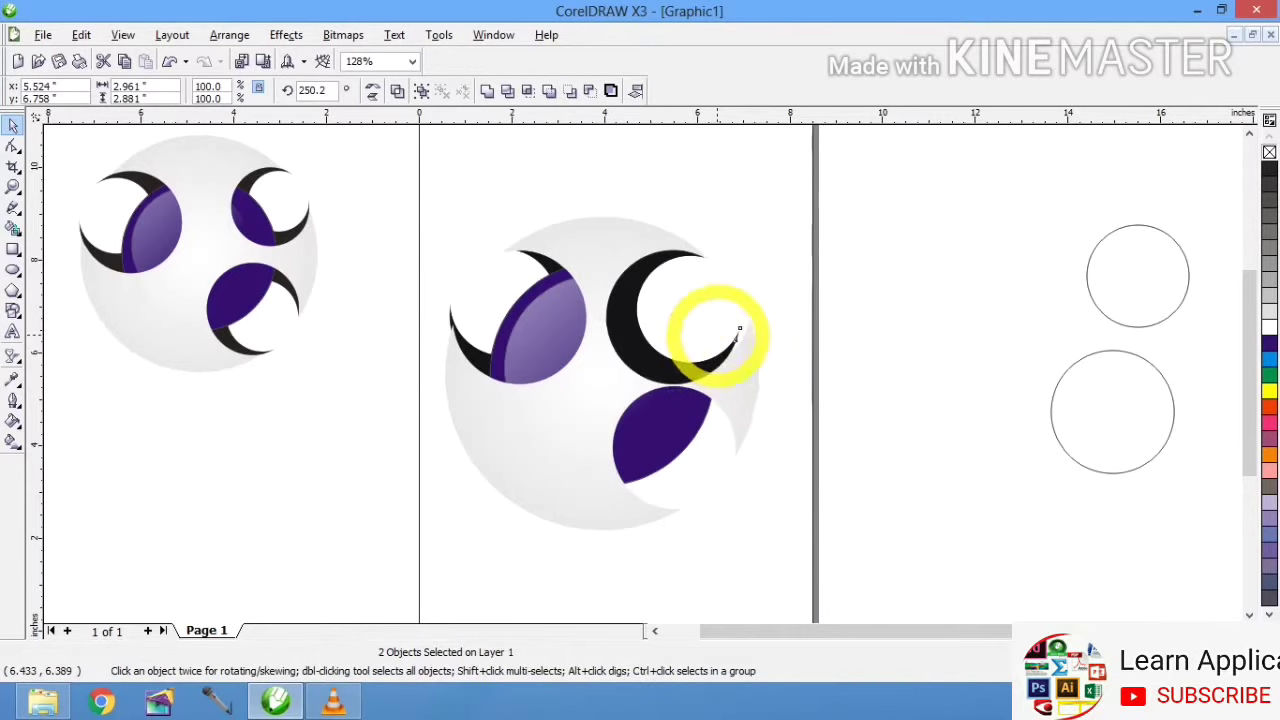
click(710, 330)
drag(712, 334, 718, 333)
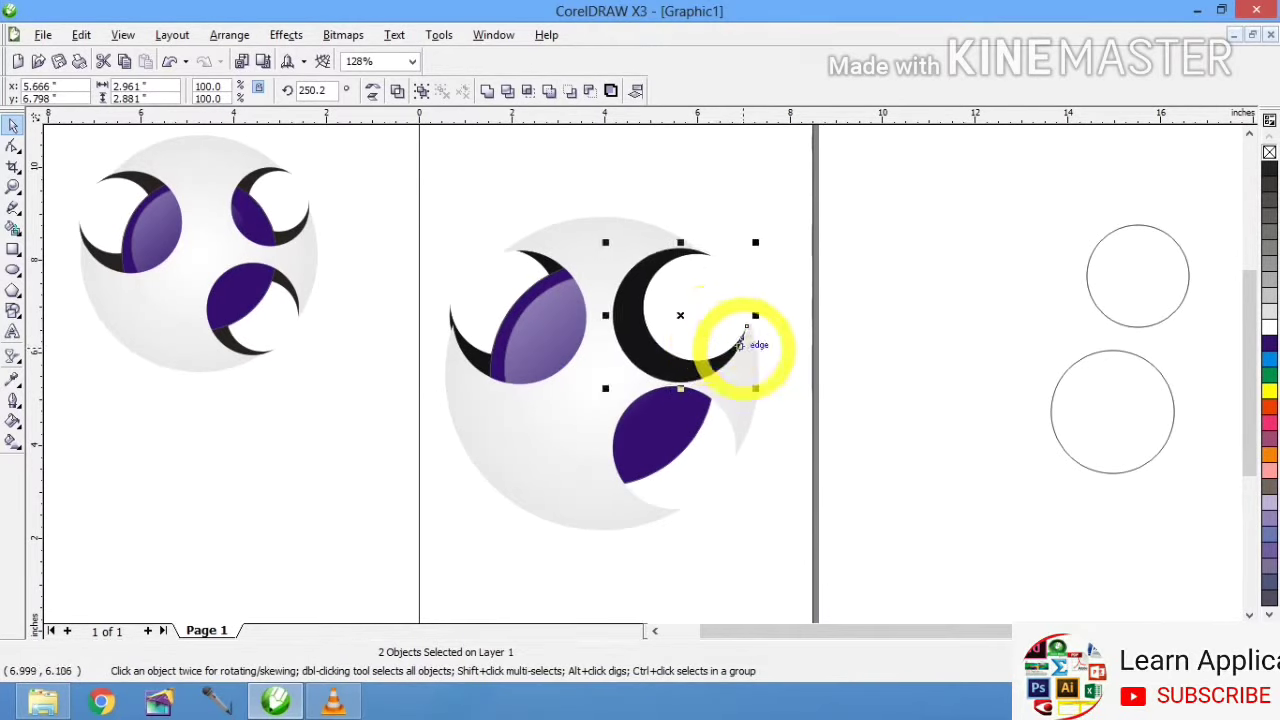
click(745, 330)
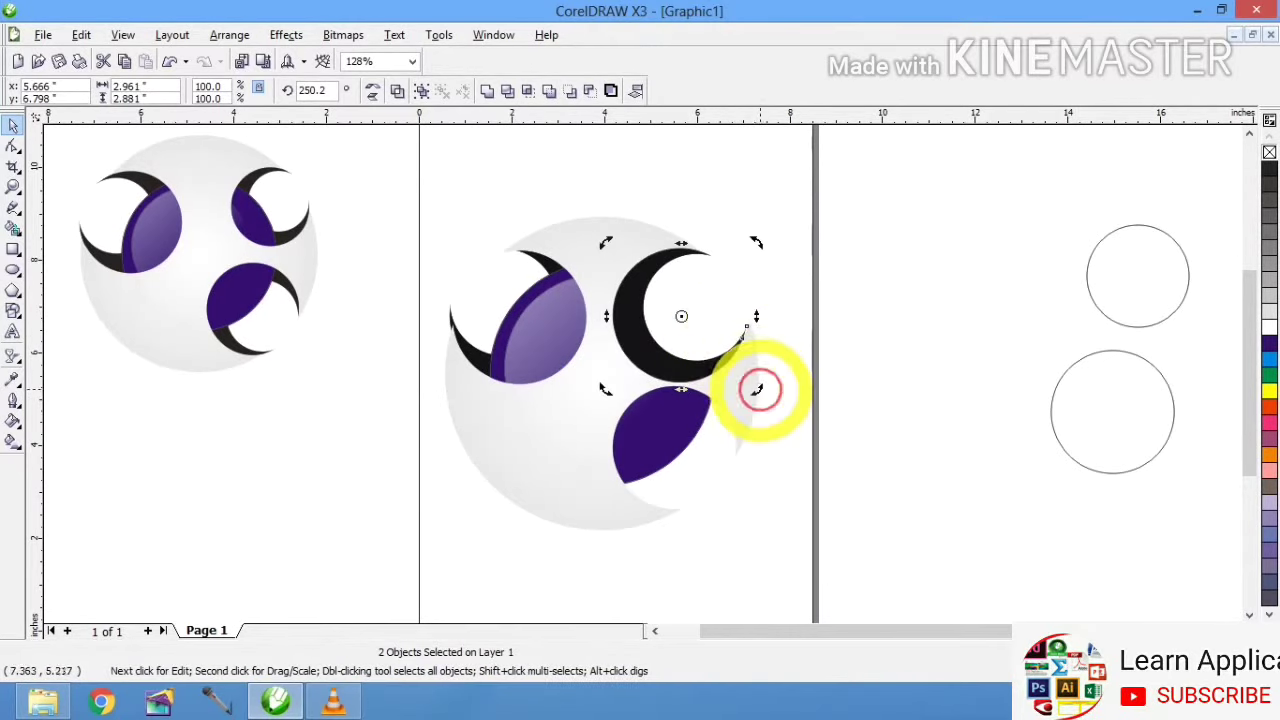
drag(757, 390, 763, 388)
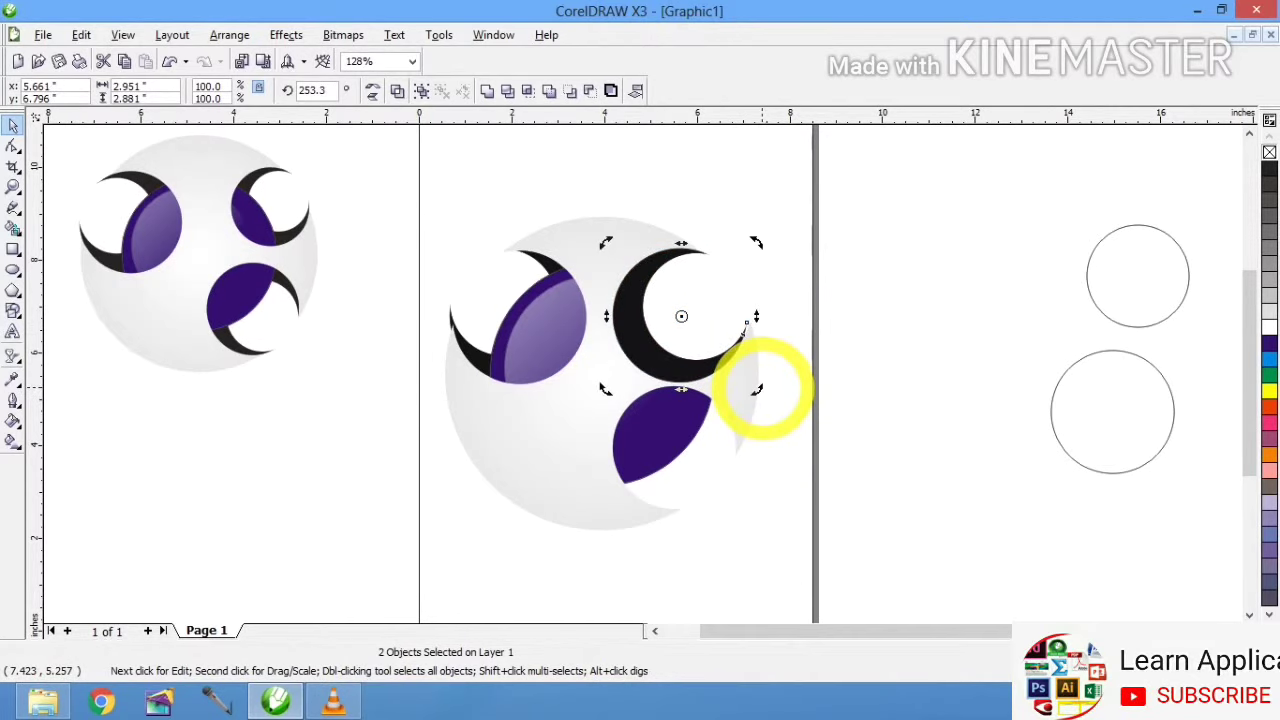
click(857, 423)
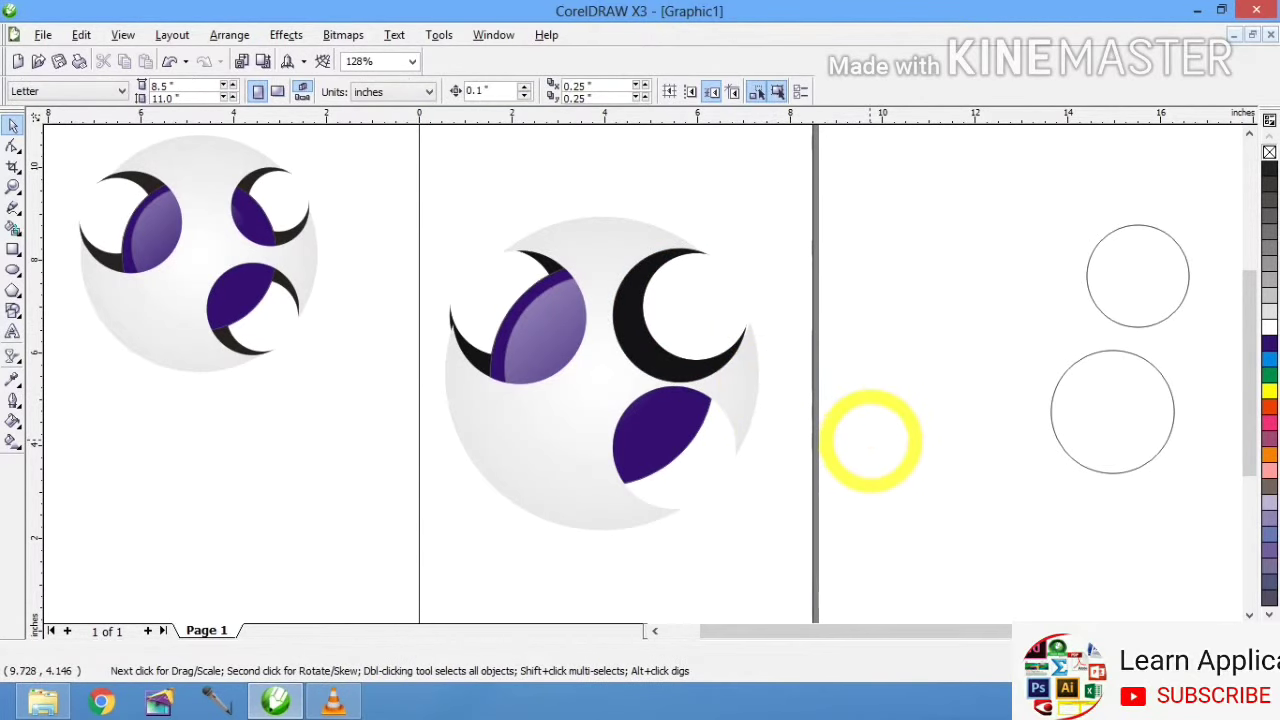
Select both circles of the upper-right crescent and send them behind the gray disc and the purple part
drag(855, 427, 705, 345)
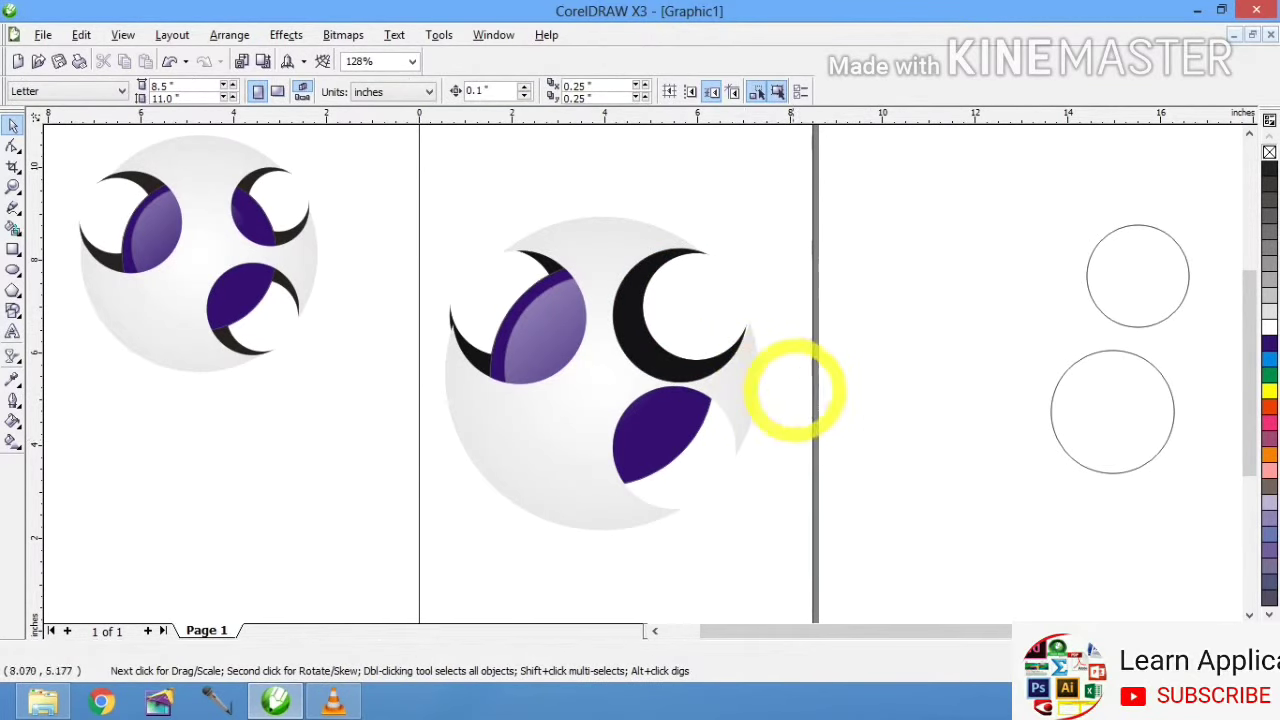
drag(798, 395, 604, 220)
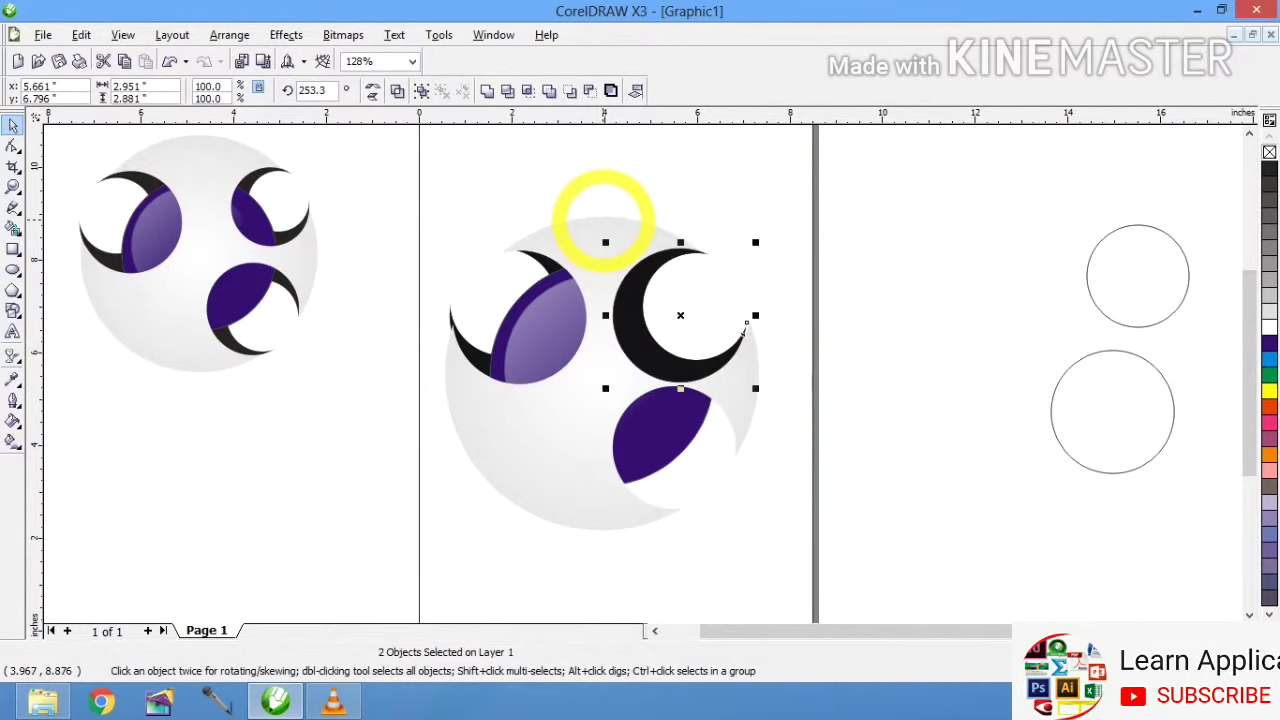
key(shift+Page_Up)
key(ctrl+z)
key(shift+Page_Up)
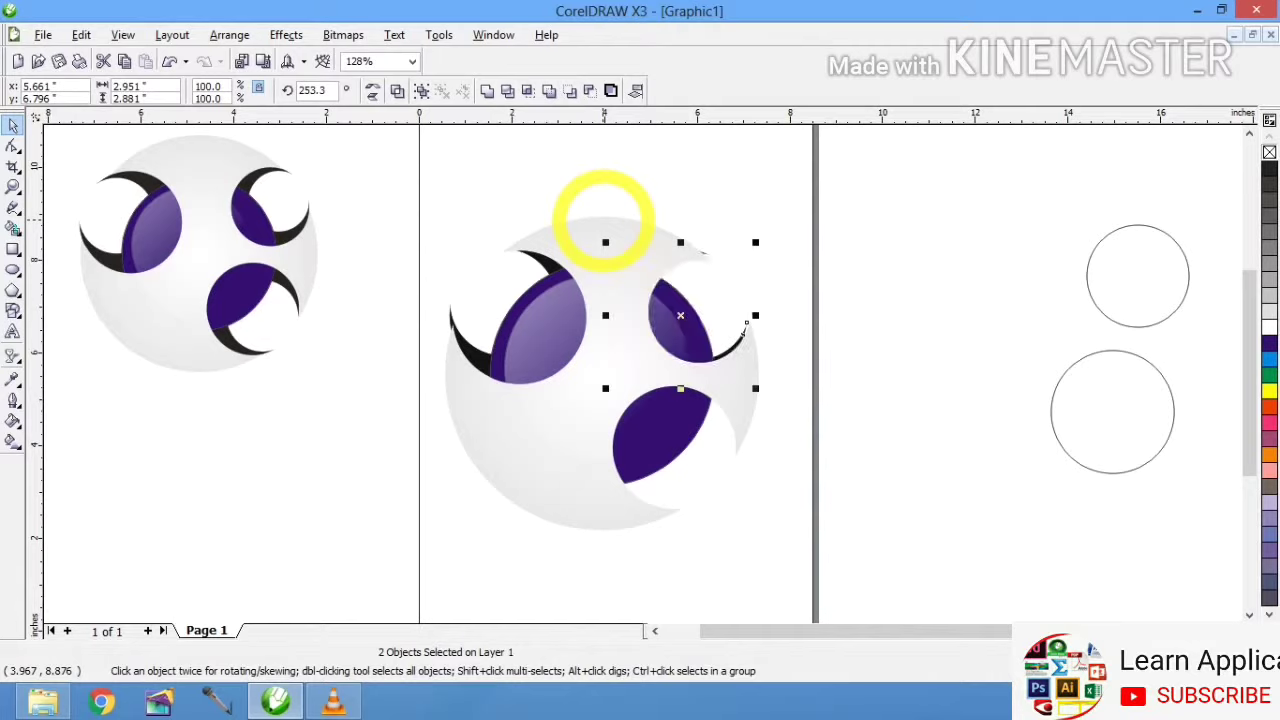
Scale the upper-right crescent down to about 2.31 by 2.26 inches to fit its cut-out
mouse_move(605, 242)
mouse_down()
mouse_move(627, 263)
mouse_move(623, 240)
mouse_move(621, 257)
mouse_up()
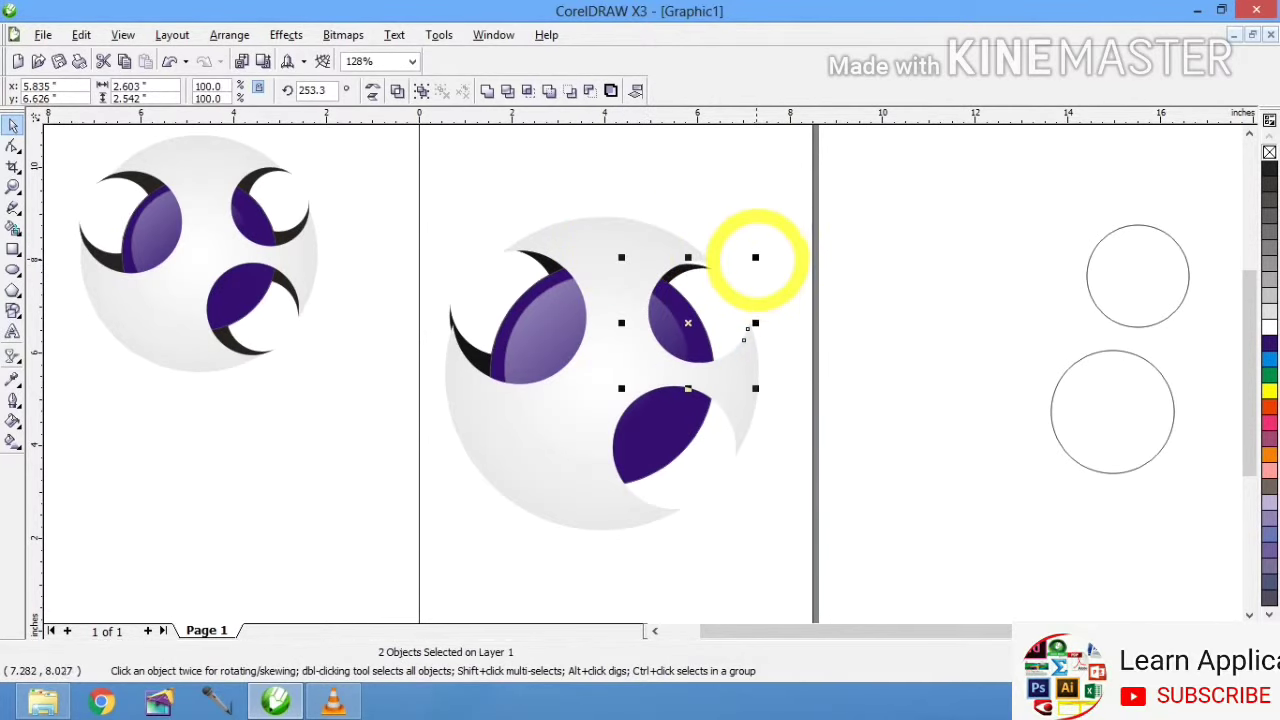
drag(756, 257, 760, 252)
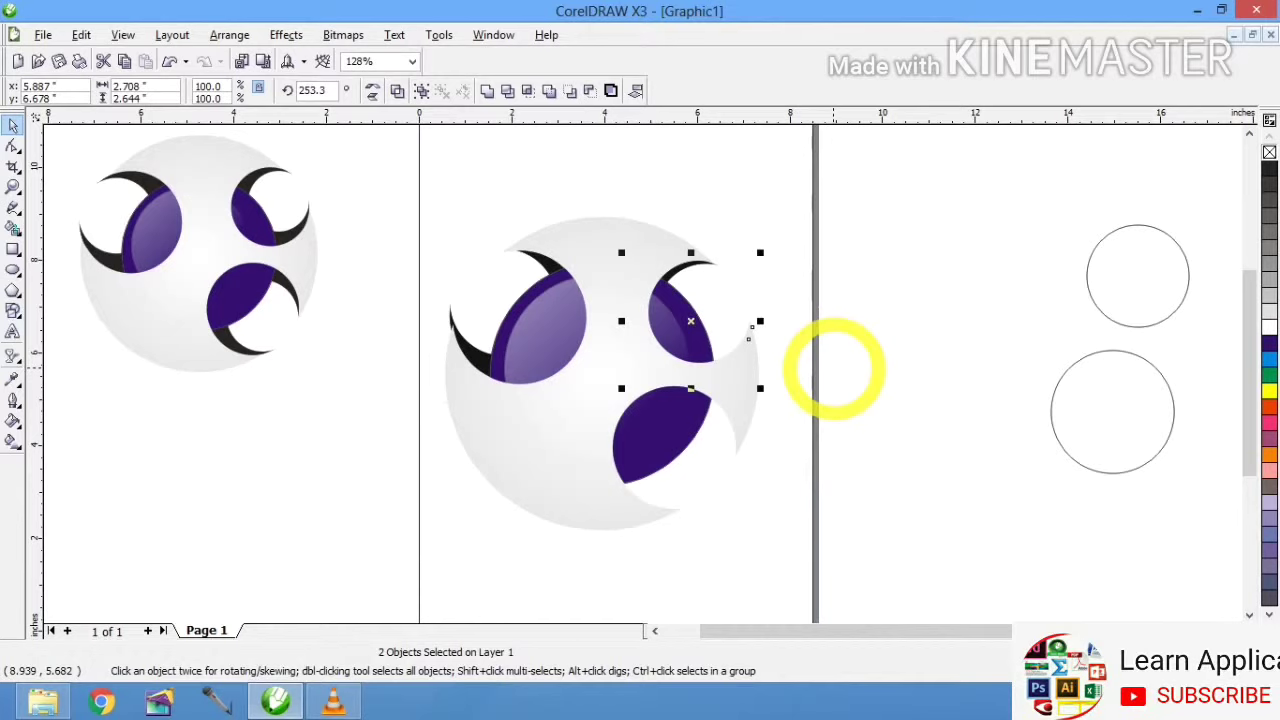
mouse_move(760, 388)
mouse_down()
mouse_move(753, 372)
mouse_move(778, 388)
mouse_up()
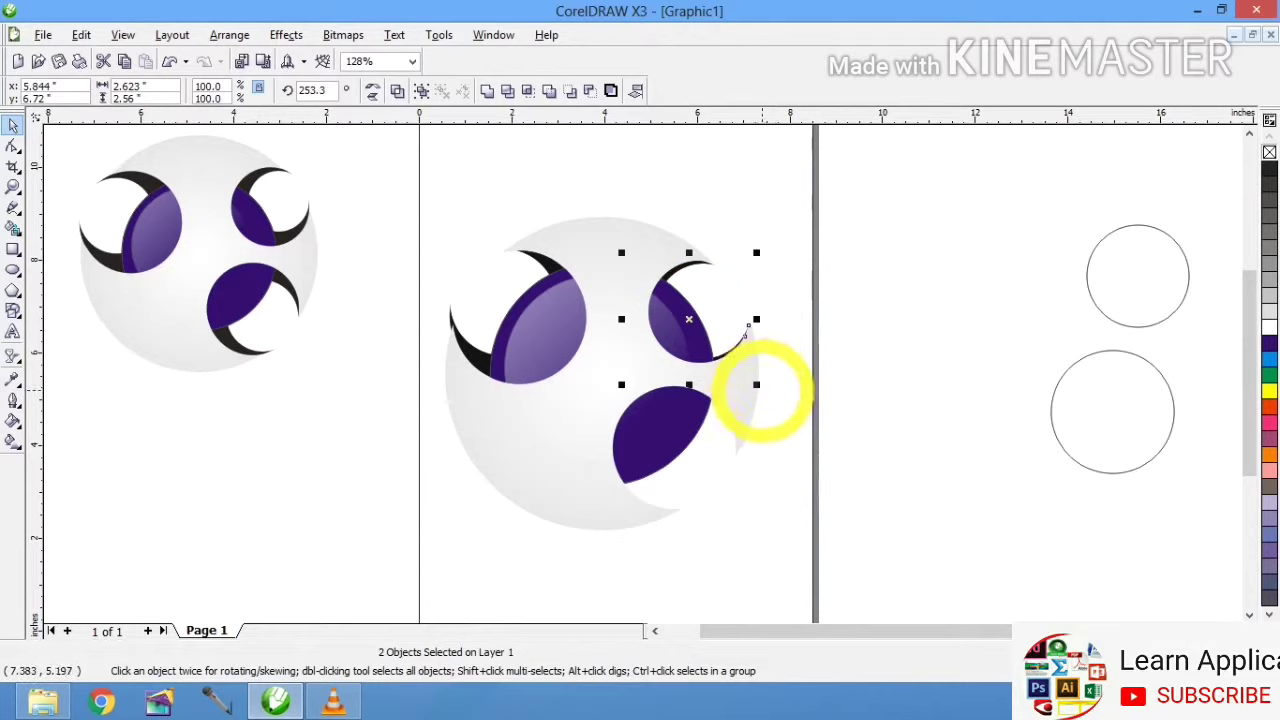
drag(758, 386, 744, 372)
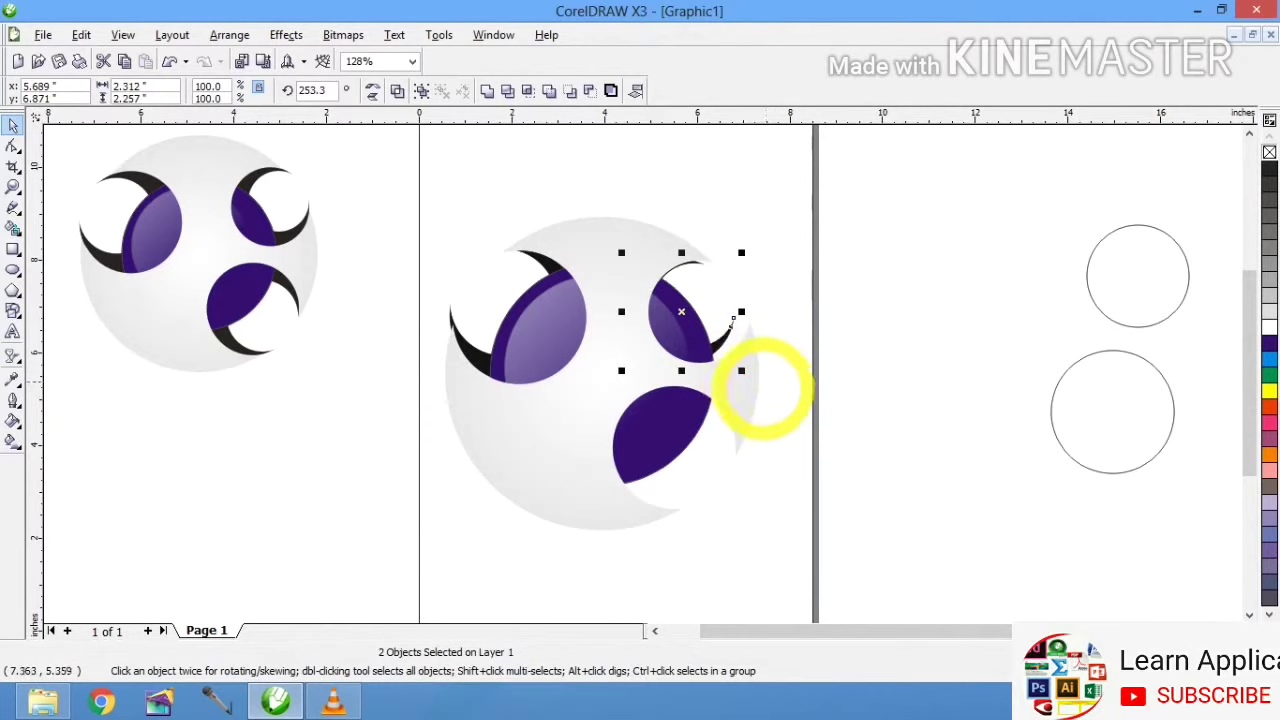
drag(741, 252, 756, 251)
mouse_move(743, 366)
mouse_down()
mouse_move(758, 373)
mouse_move(749, 360)
mouse_up()
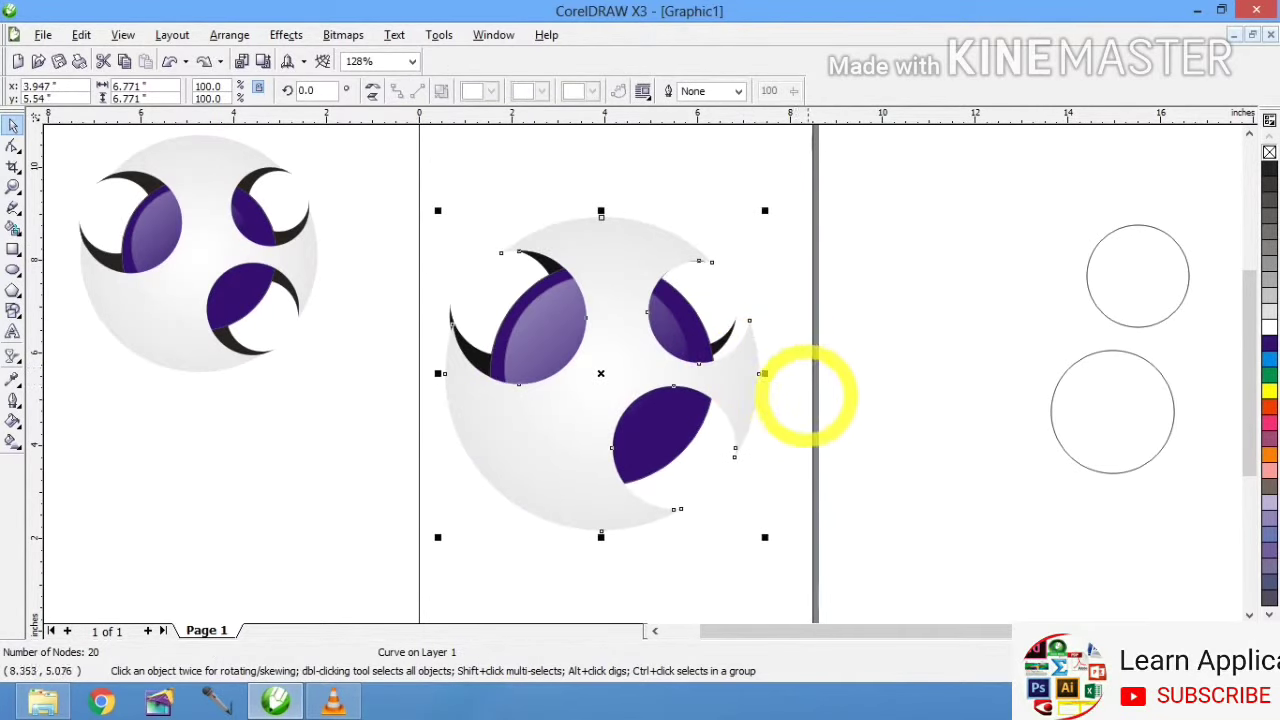
Refit the upper-right crescent in its cut-out and thicken it by shrinking its white inner circle to about 1.61 inches
drag(806, 397, 636, 225)
drag(744, 352, 753, 362)
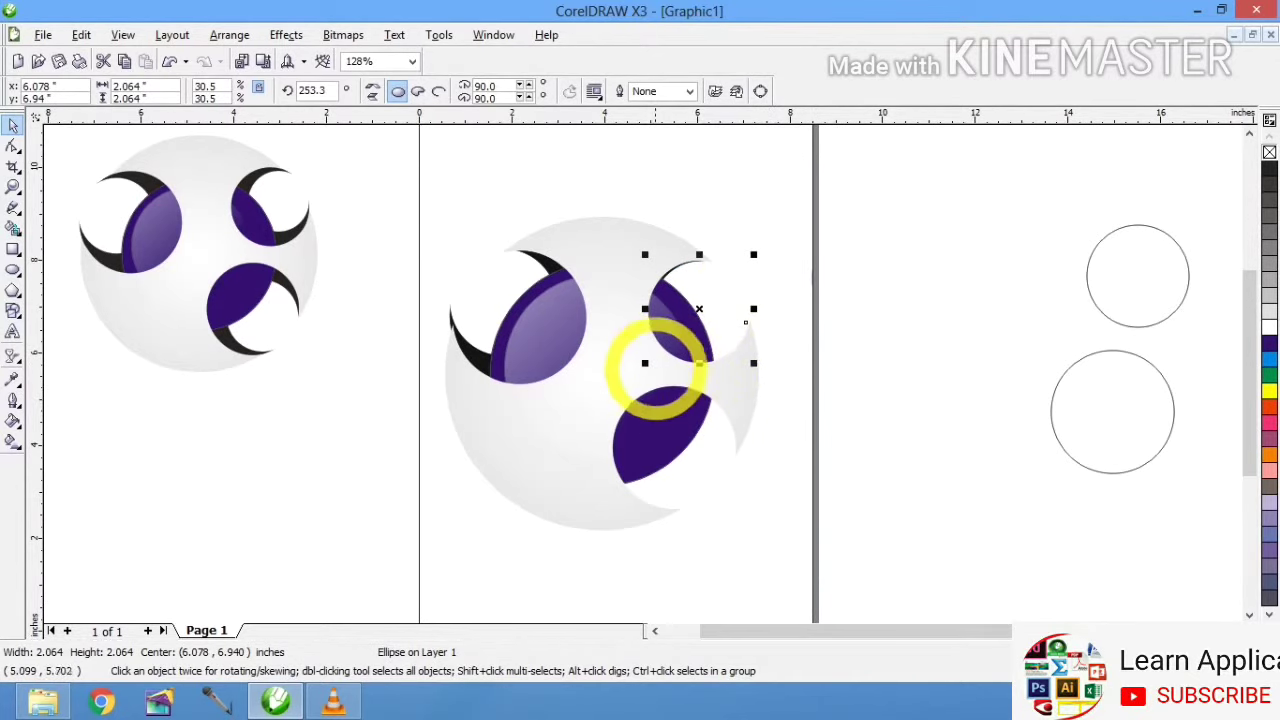
drag(645, 363, 666, 341)
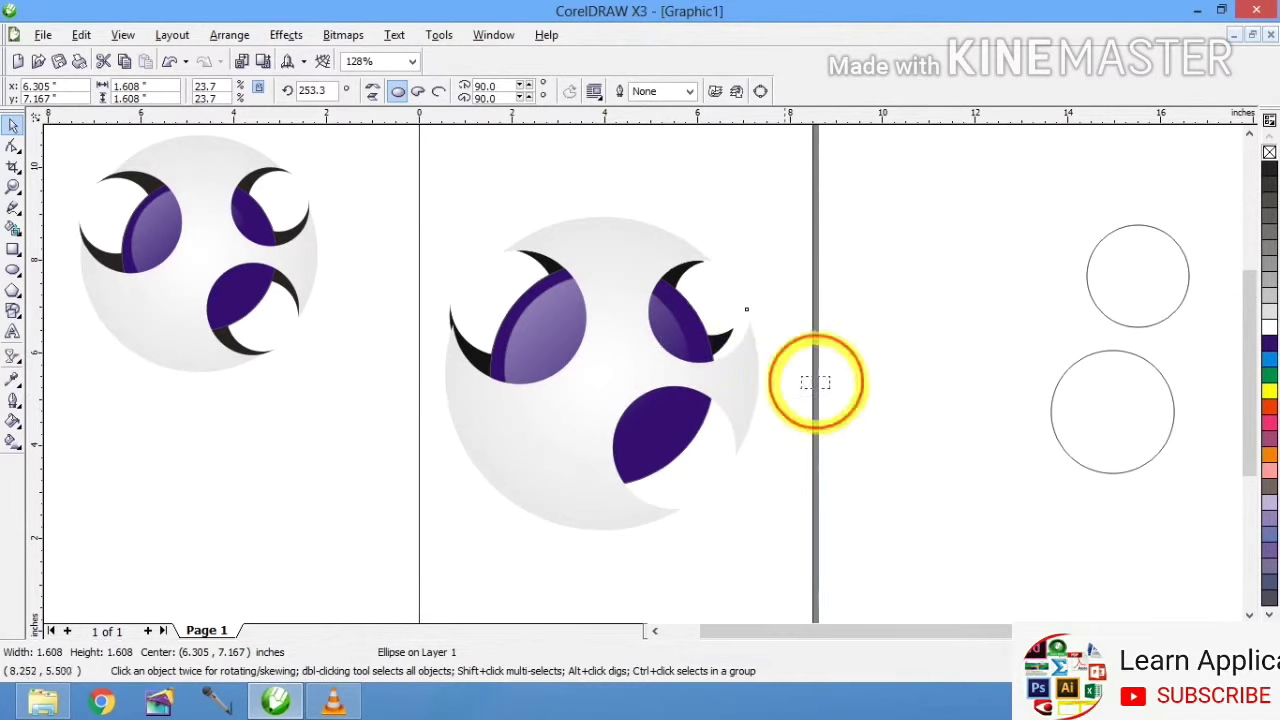
drag(818, 383, 636, 224)
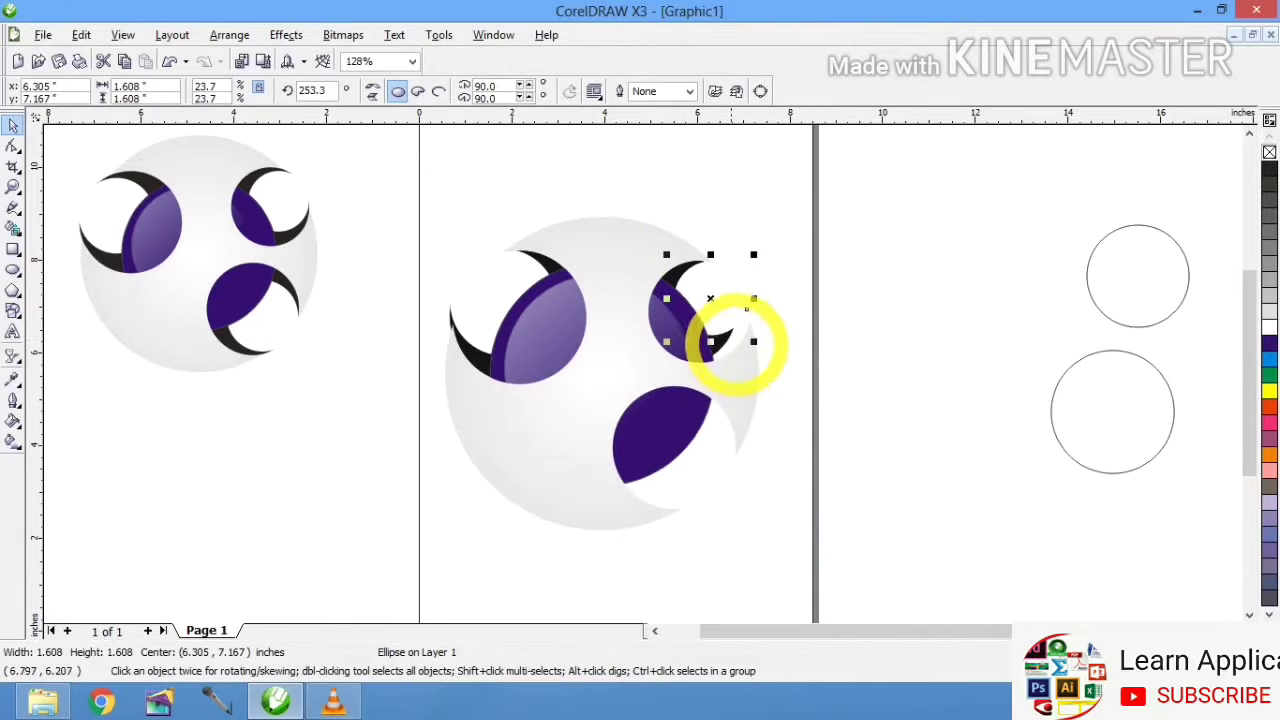
Shift both circles of the upper-right crescent further into its cut-out and rotate them to about 259.1°
click(724, 343)
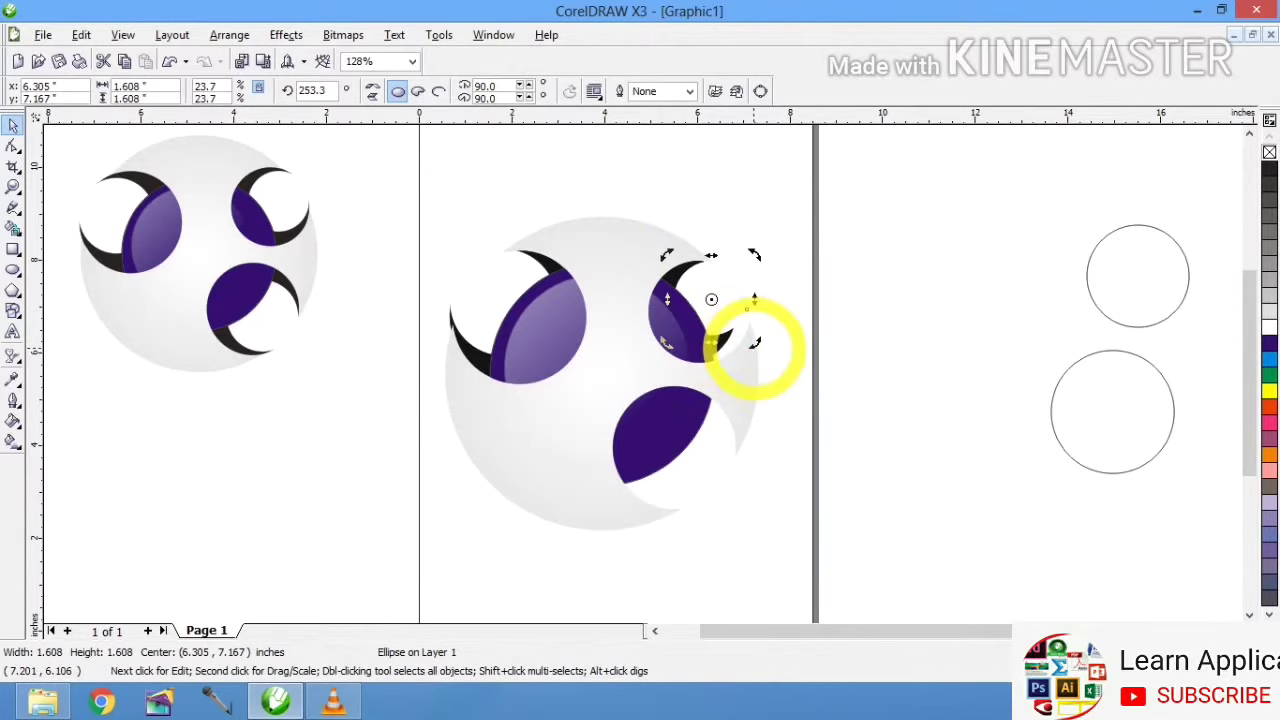
drag(829, 380, 600, 221)
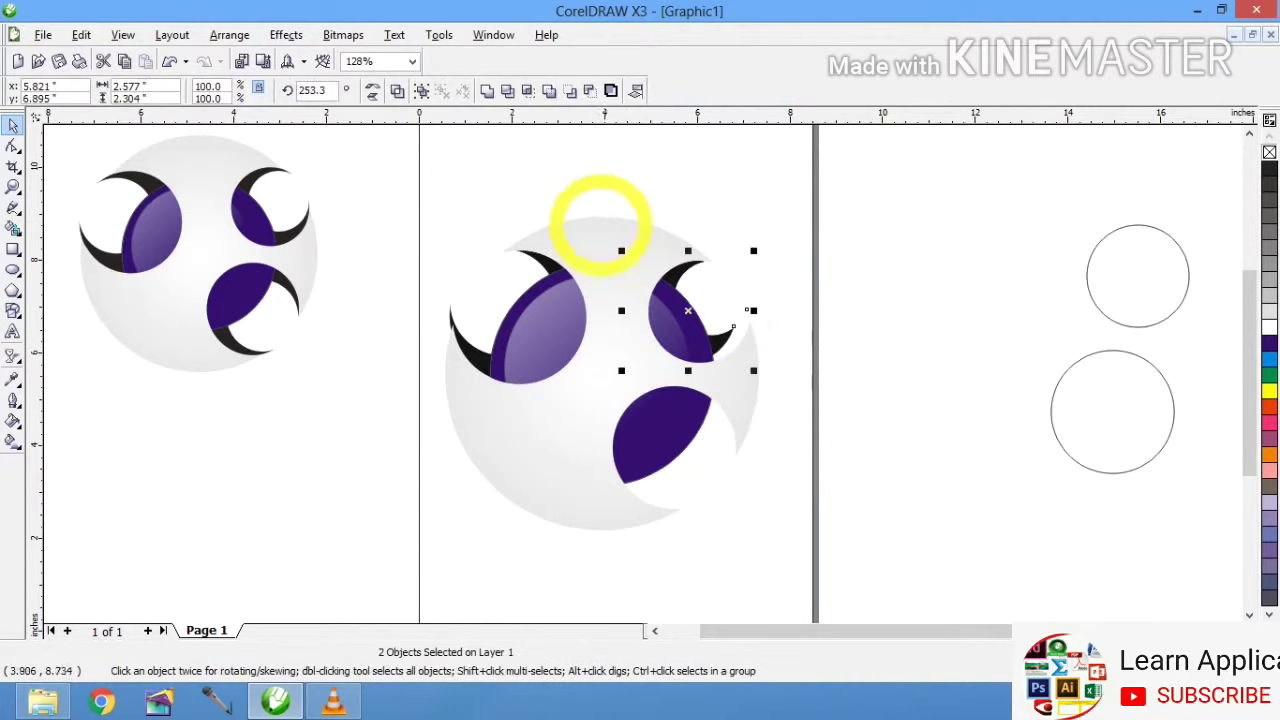
mouse_move(684, 312)
mouse_down()
mouse_move(707, 303)
mouse_move(750, 348)
mouse_move(692, 308)
mouse_up()
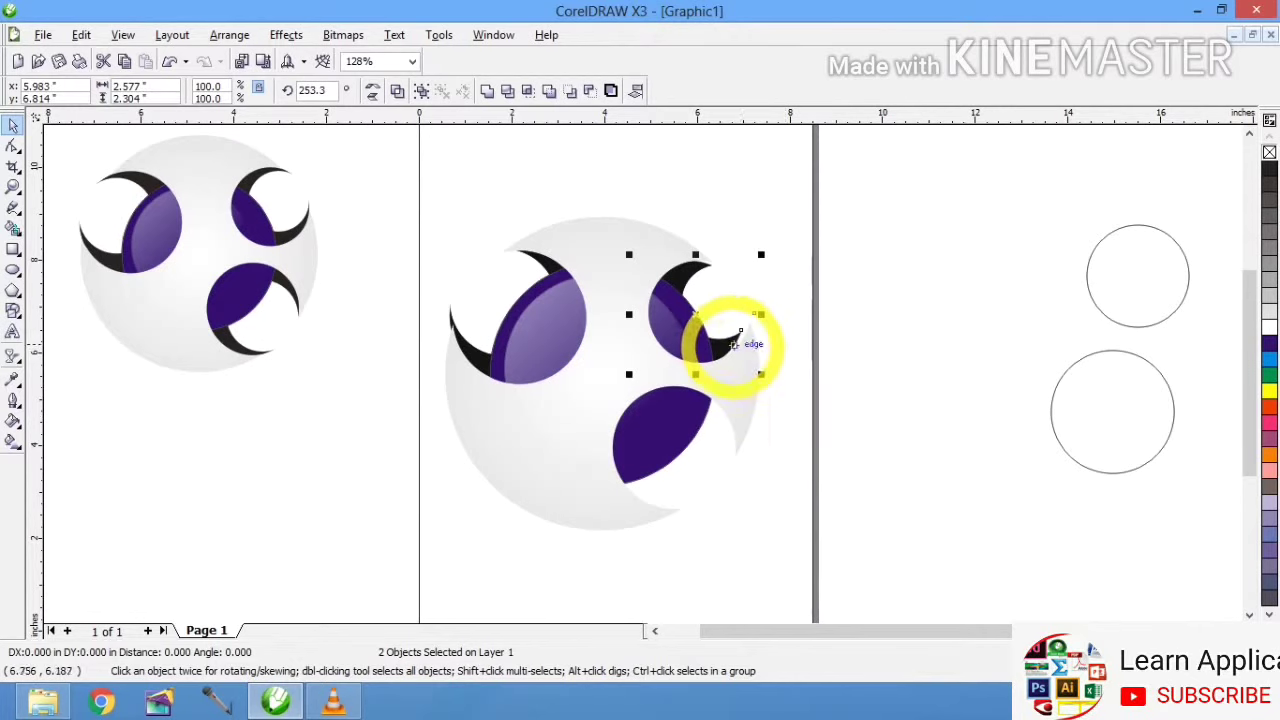
click(728, 338)
drag(762, 374, 761, 376)
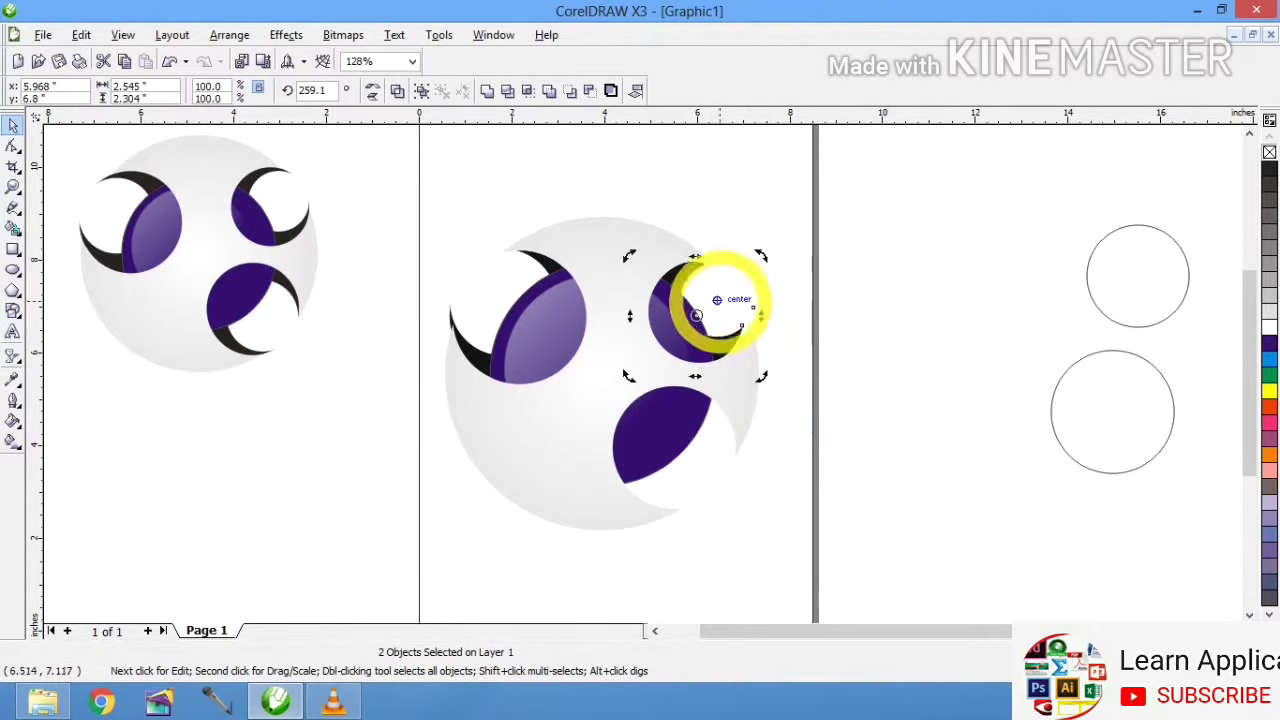
Enlarge the upper-right crescent to about 2.67 by 2.41 inches so its tips reach the disc's edge
click(745, 282)
drag(760, 255, 763, 252)
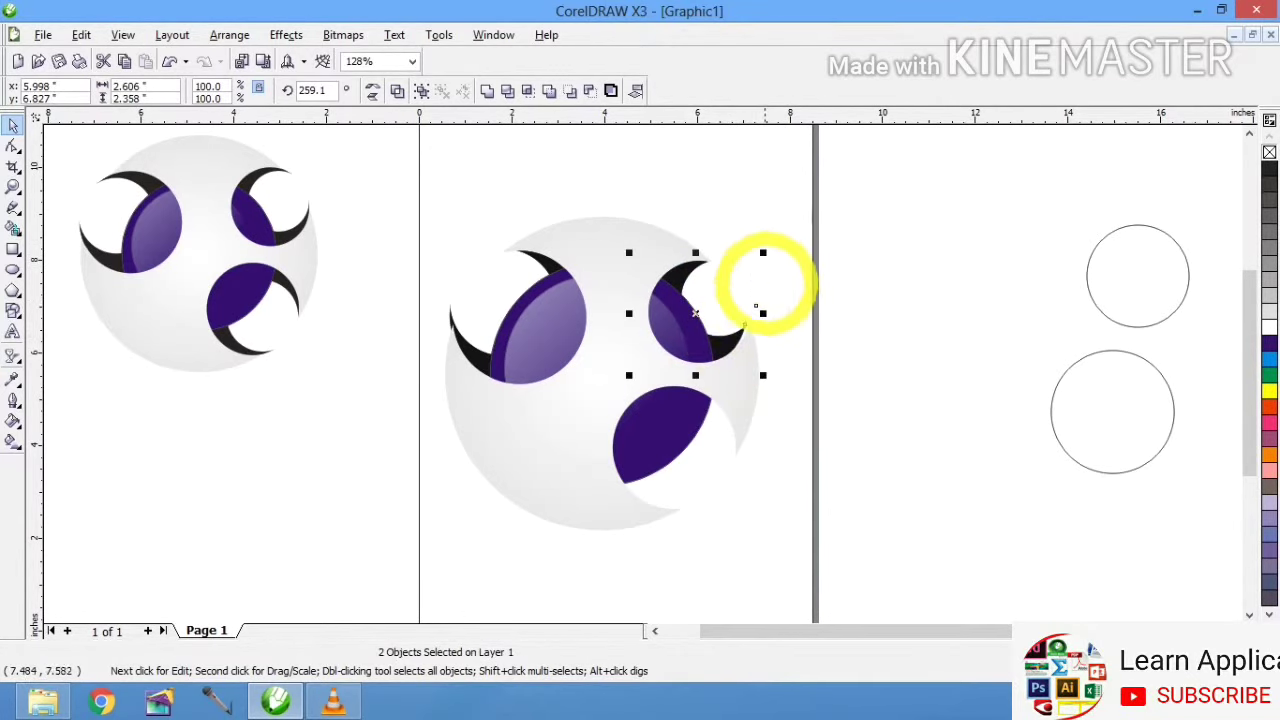
drag(762, 253, 765, 249)
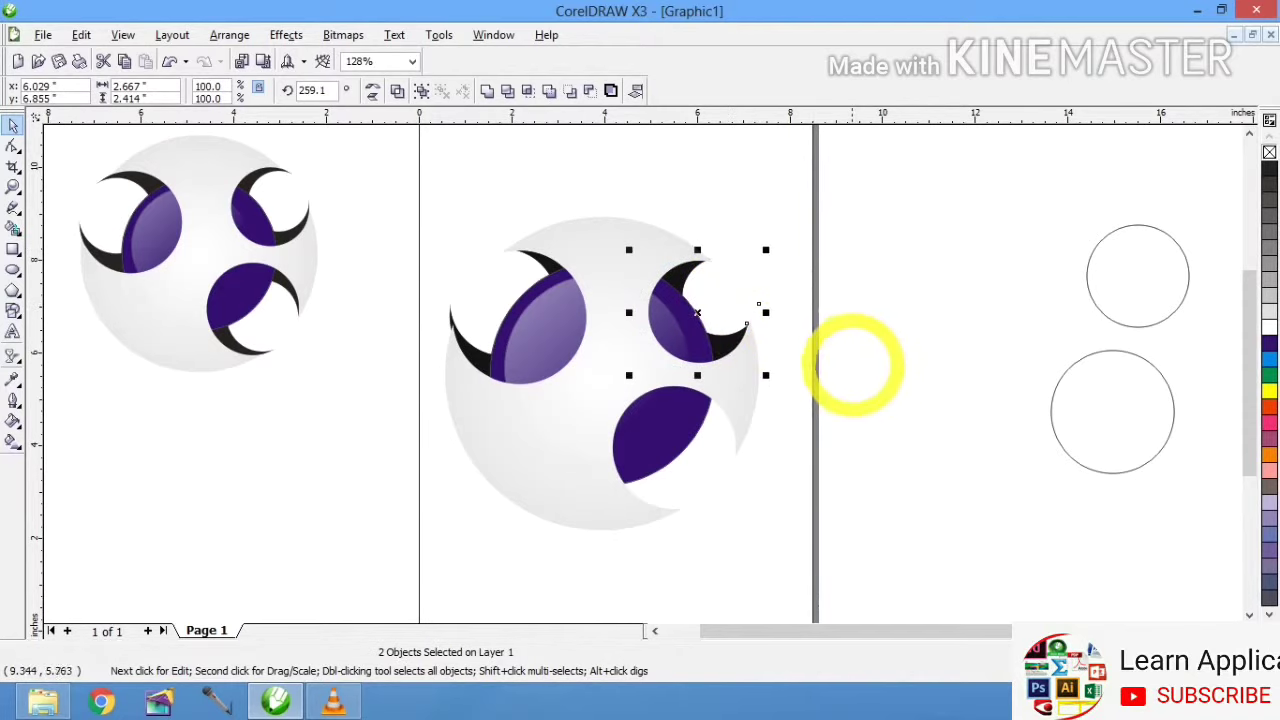
click(850, 367)
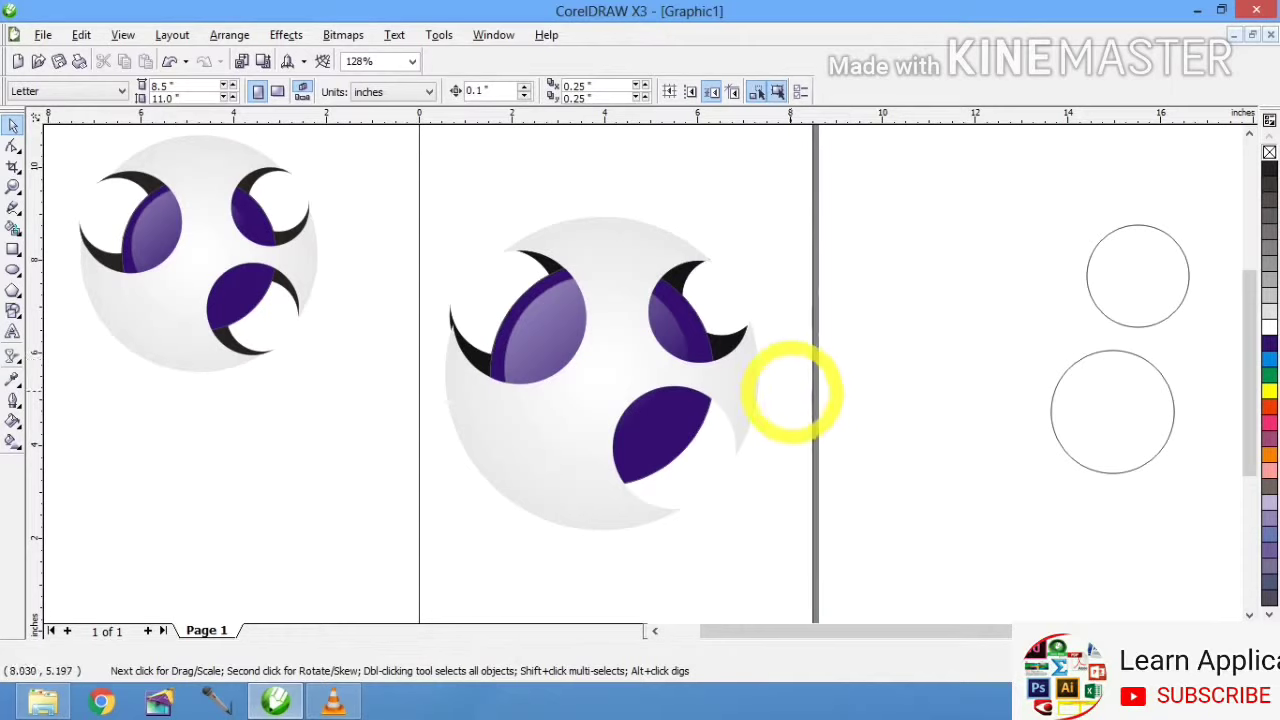
Duplicate both circles of the upper-left crescent and place the copy over the lower cut-out
drag(416, 244, 595, 395)
key(ctrl+d)
drag(570, 350, 675, 470)
Rotate the copied crescent to about 180.1° and move it up to line up with the lower cut-out
click(675, 470)
drag(748, 543, 632, 377)
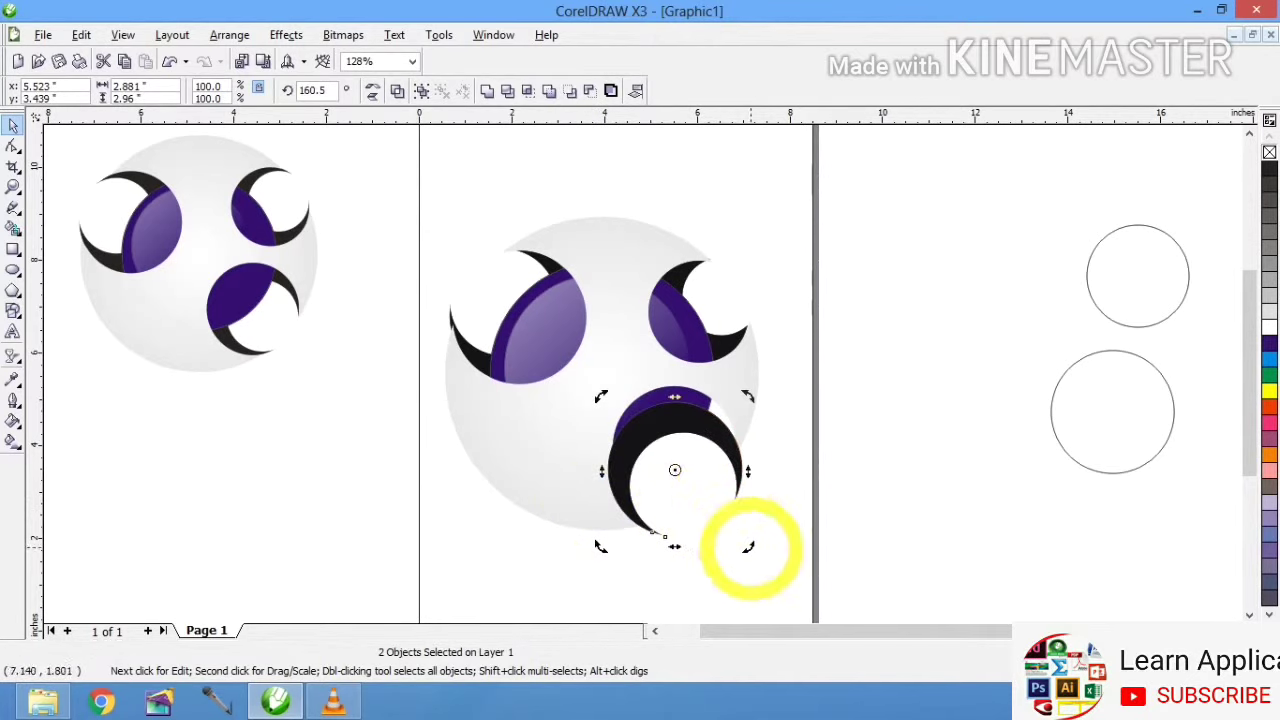
mouse_move(748, 546)
mouse_down()
mouse_move(766, 520)
mouse_move(751, 523)
mouse_up()
click(703, 487)
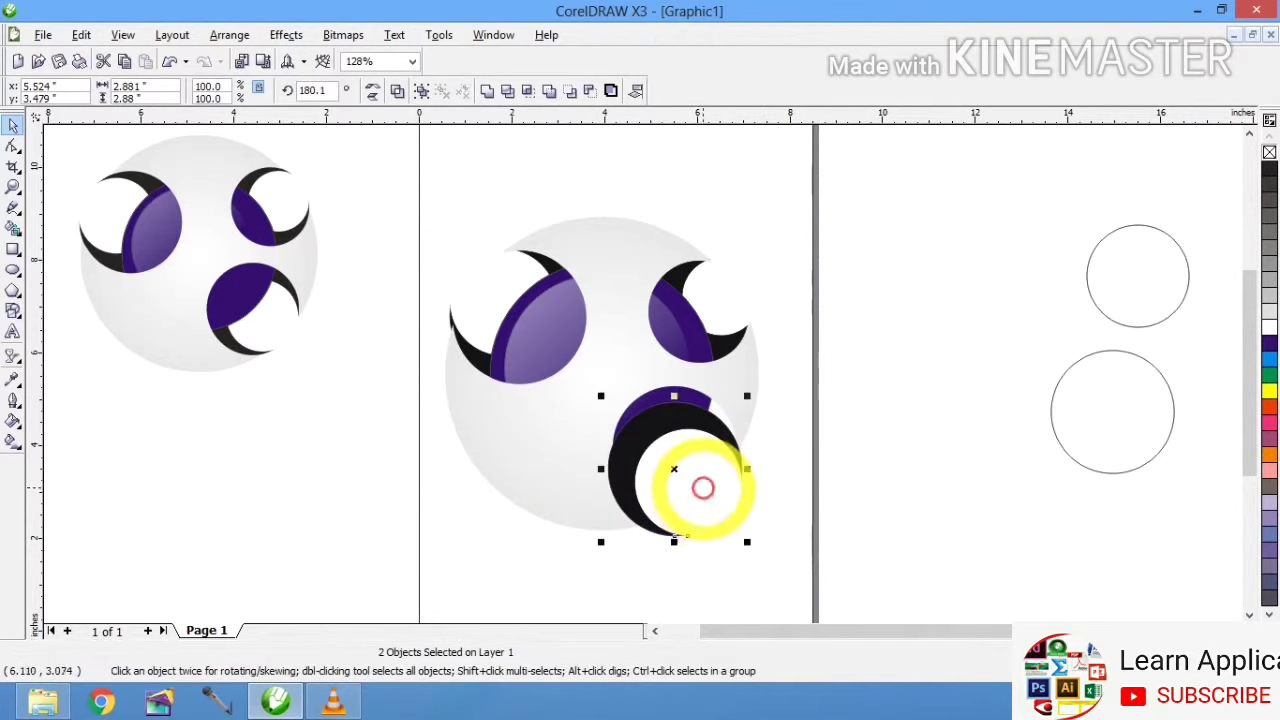
drag(703, 487, 695, 462)
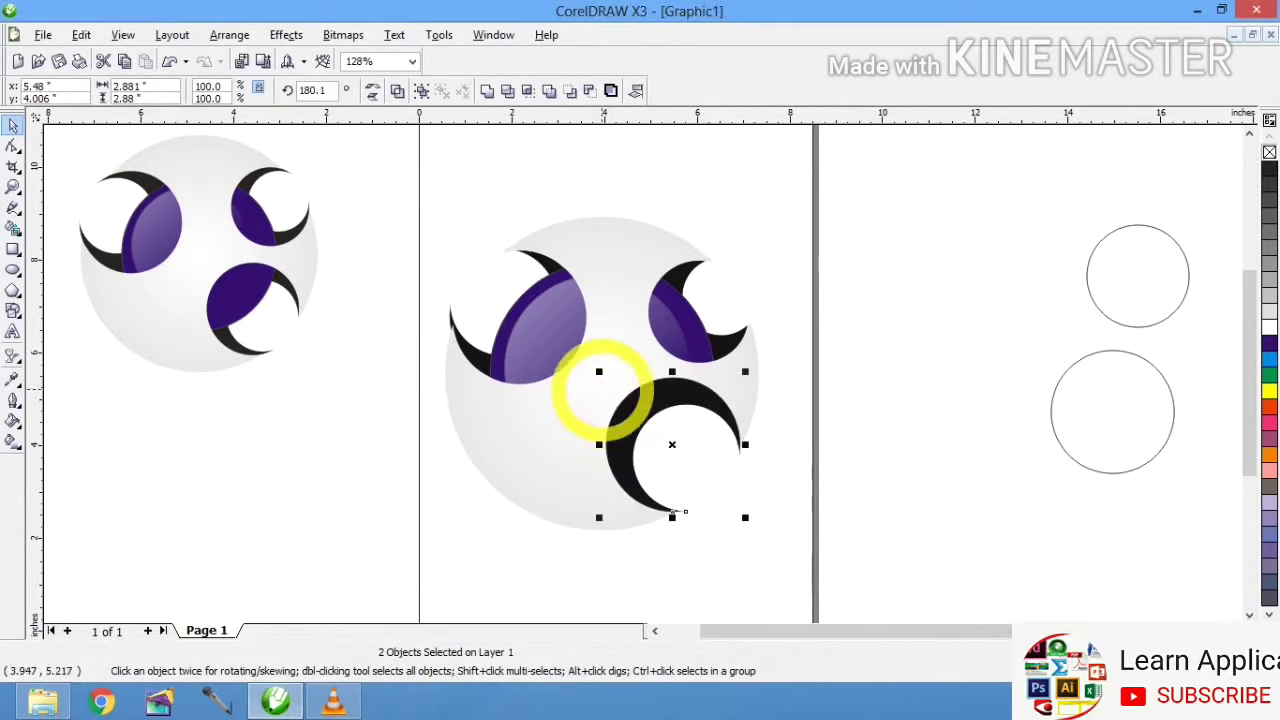
Send the lower crescent behind the gray disc and purple part, and refit it to about 2.91 by 2.91 inches
drag(901, 555, 580, 357)
key(shift+Page_Up)
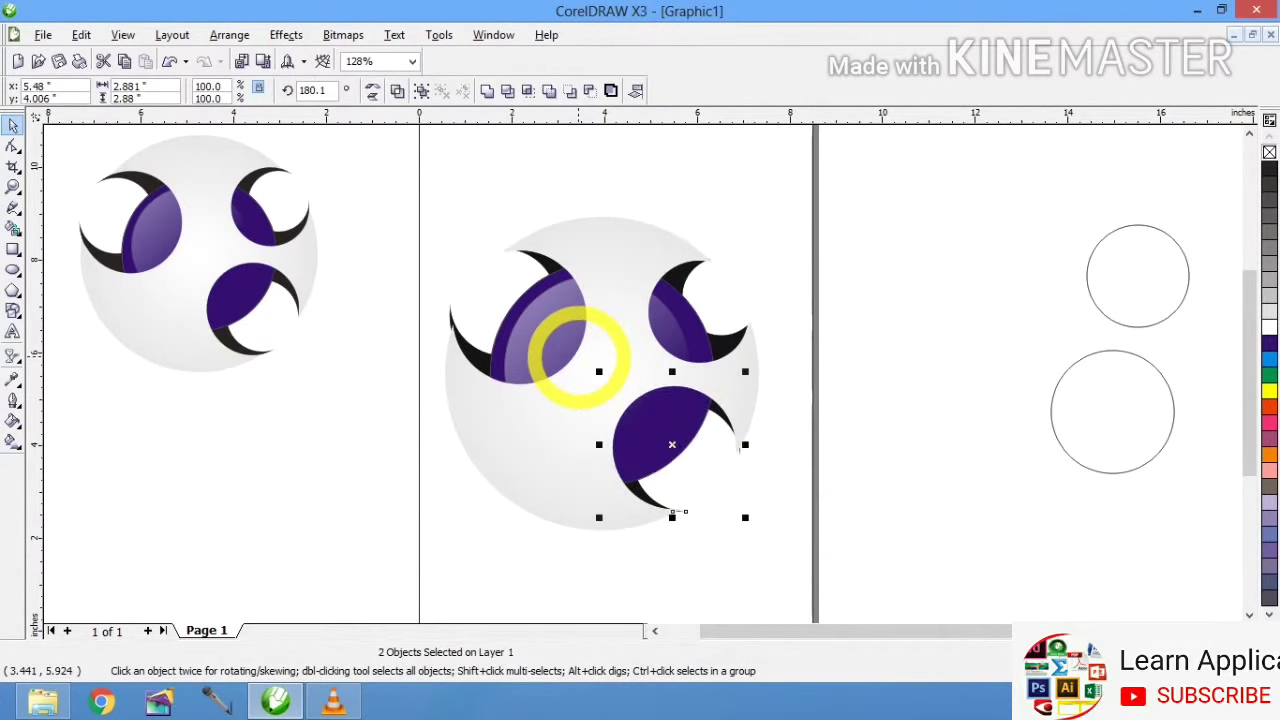
drag(745, 371, 759, 373)
key(Escape)
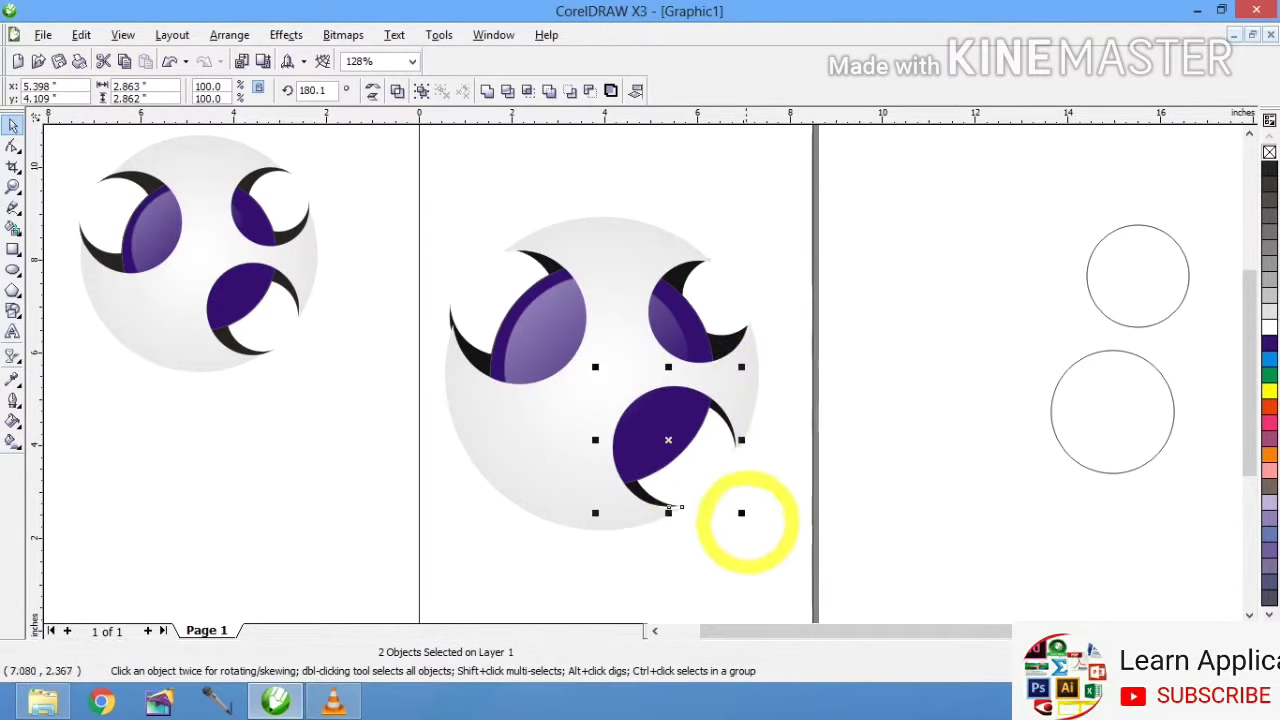
drag(741, 513, 752, 519)
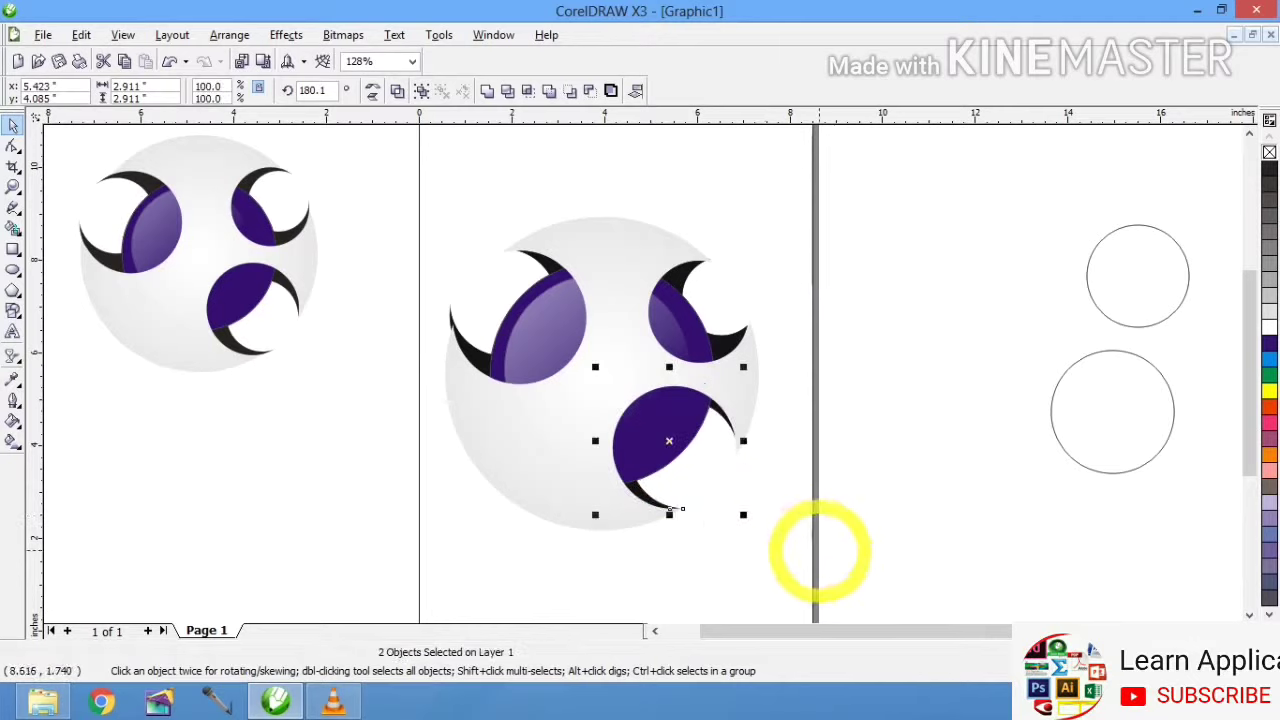
click(822, 530)
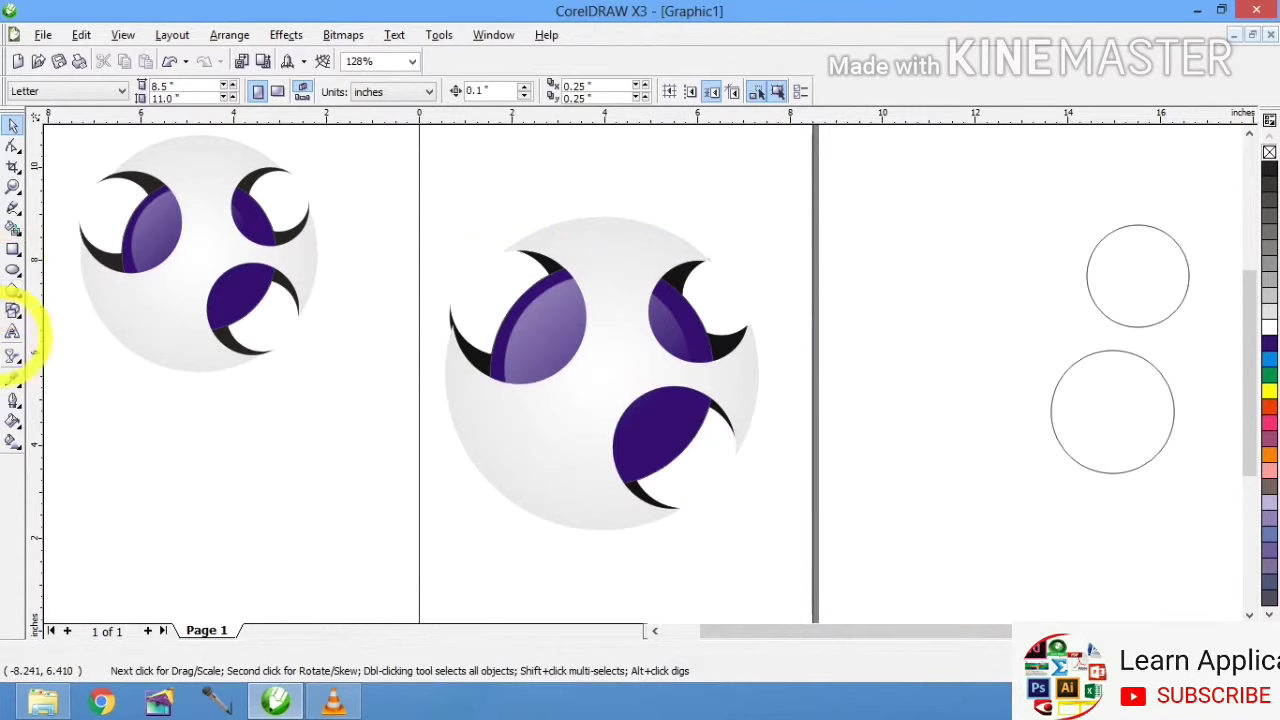
Zoom in on the recreated logo to check how the crescents fit their cut-outs
click(13, 185)
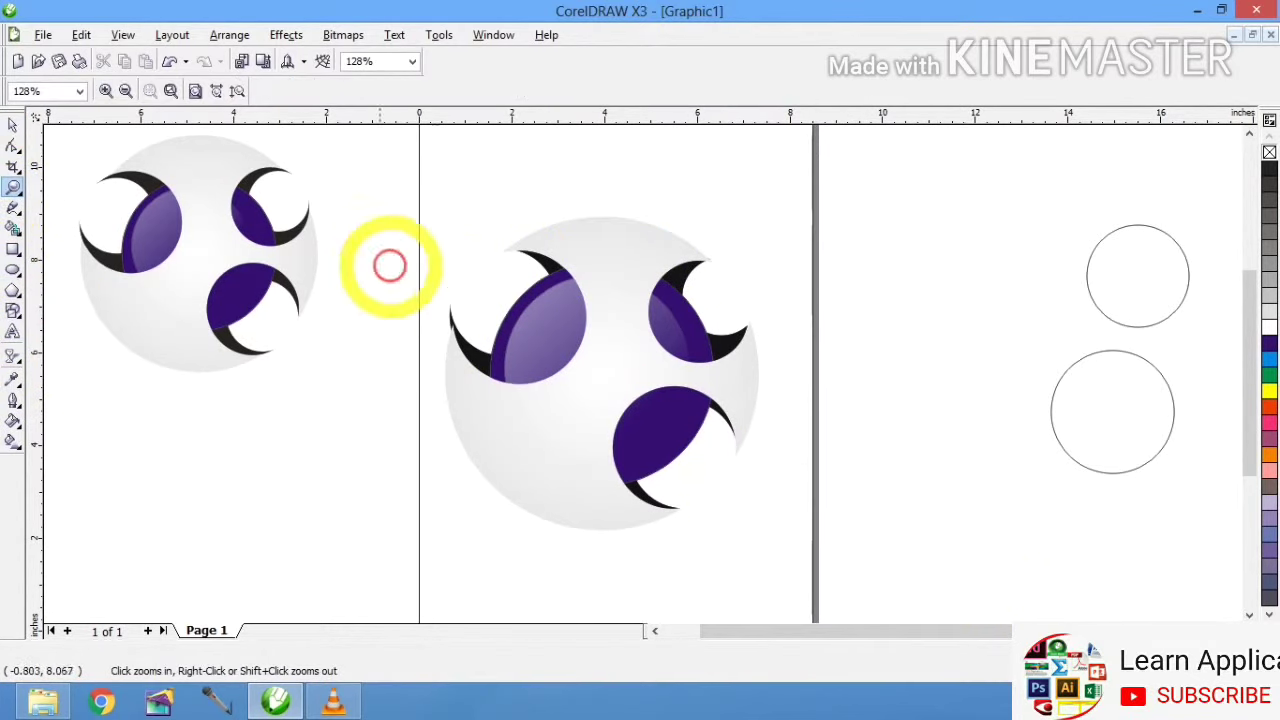
mouse_move(400, 200)
mouse_down()
mouse_move(471, 240)
mouse_move(820, 514)
mouse_move(817, 557)
mouse_up()
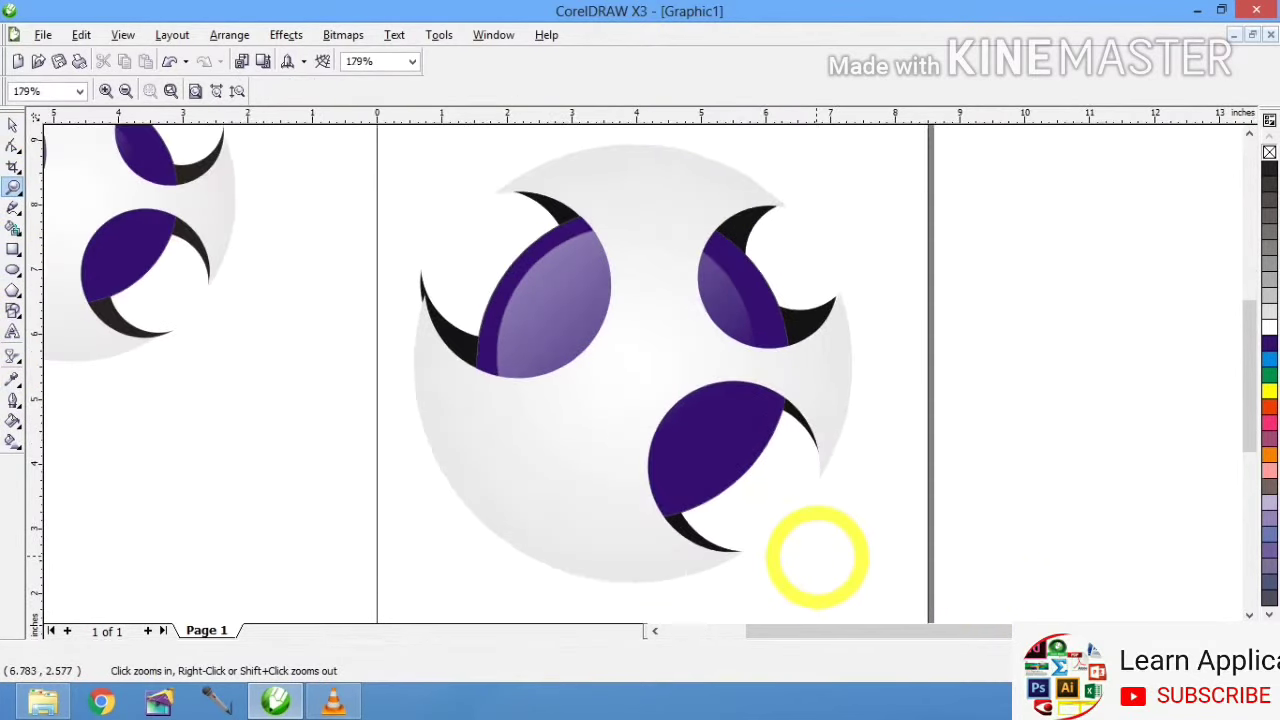